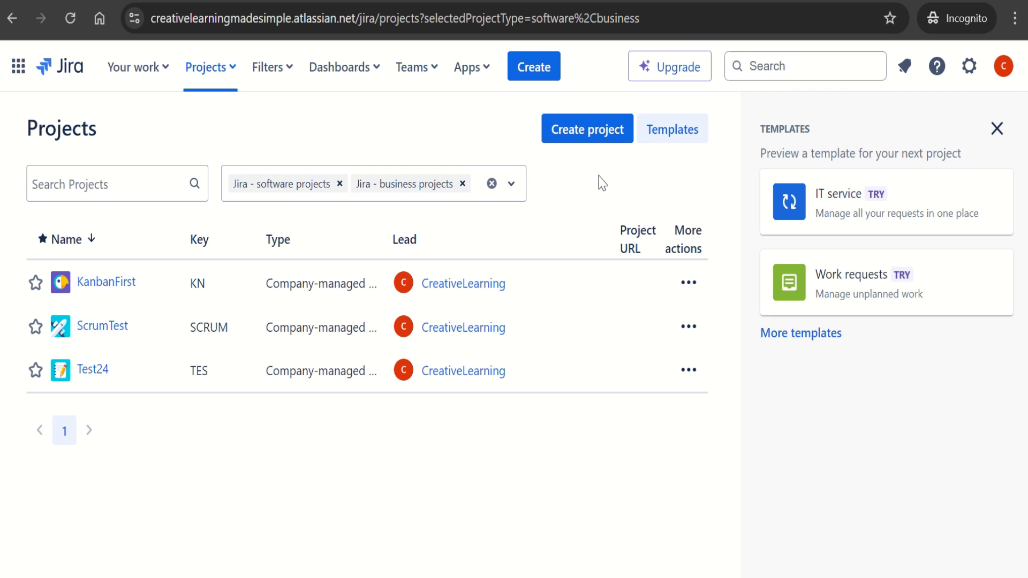
Start a new company-managed project from the Jira Kanban template
click(599, 134)
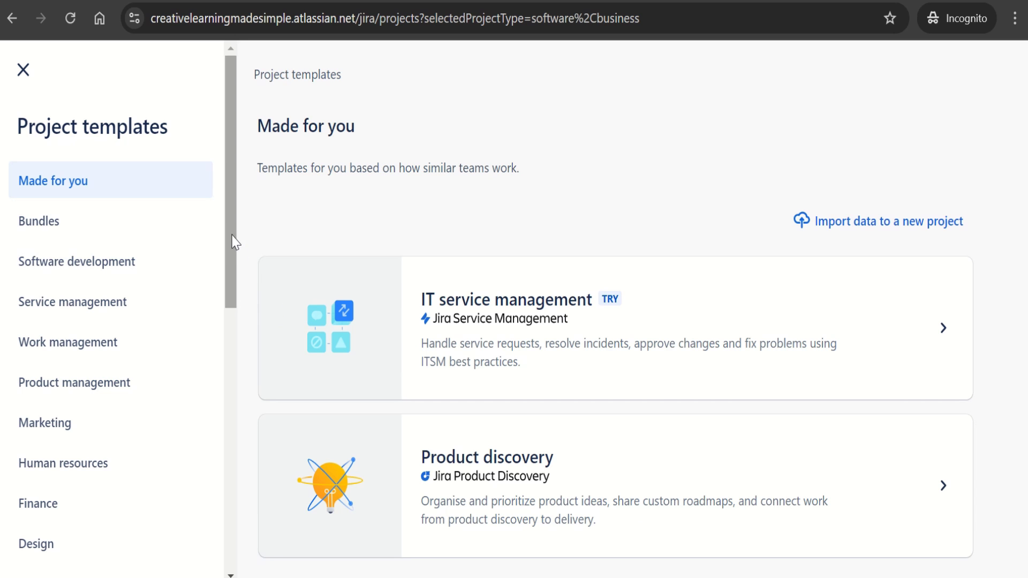
drag(232, 238, 241, 491)
click(57, 408)
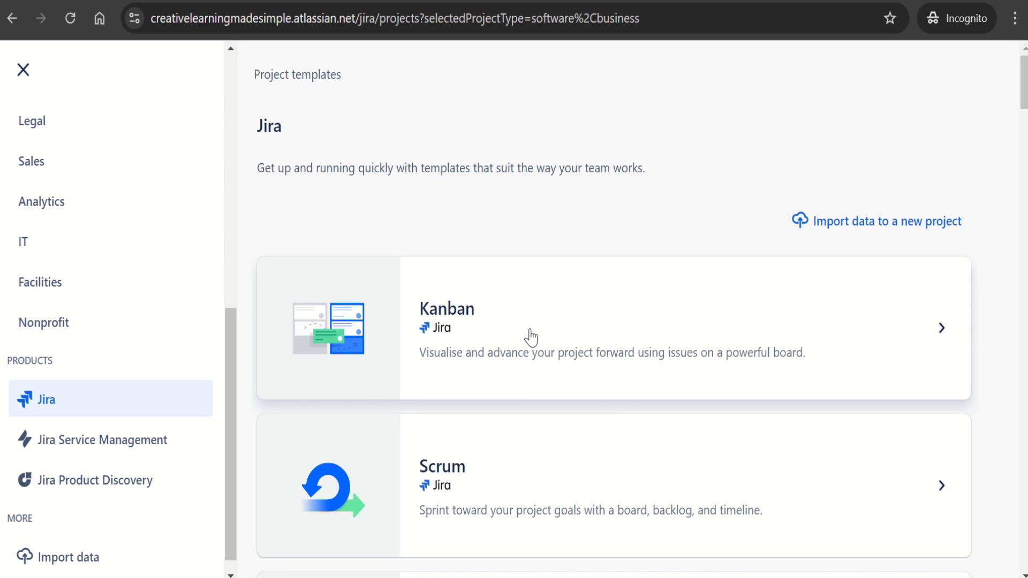
click(491, 323)
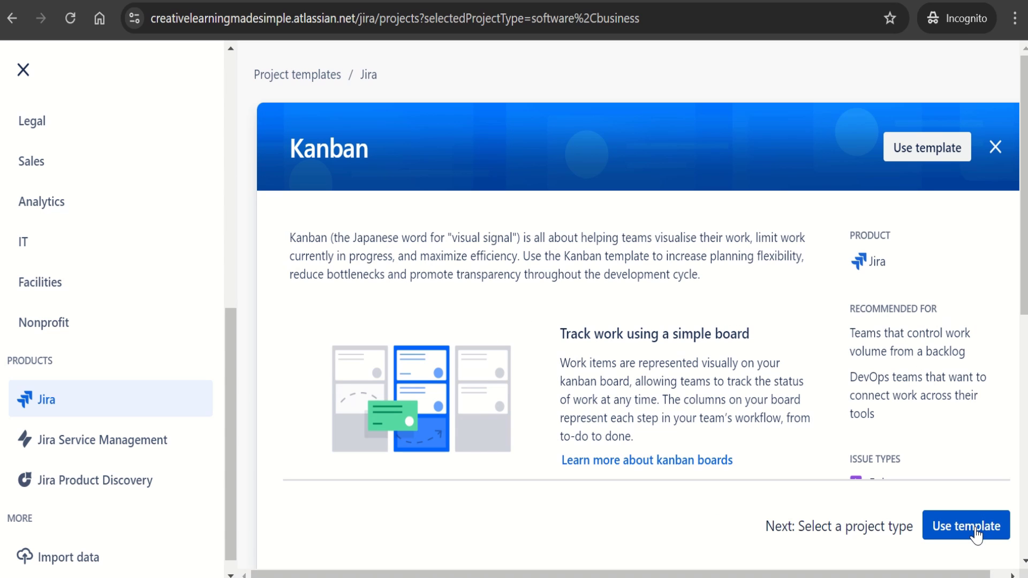
click(976, 534)
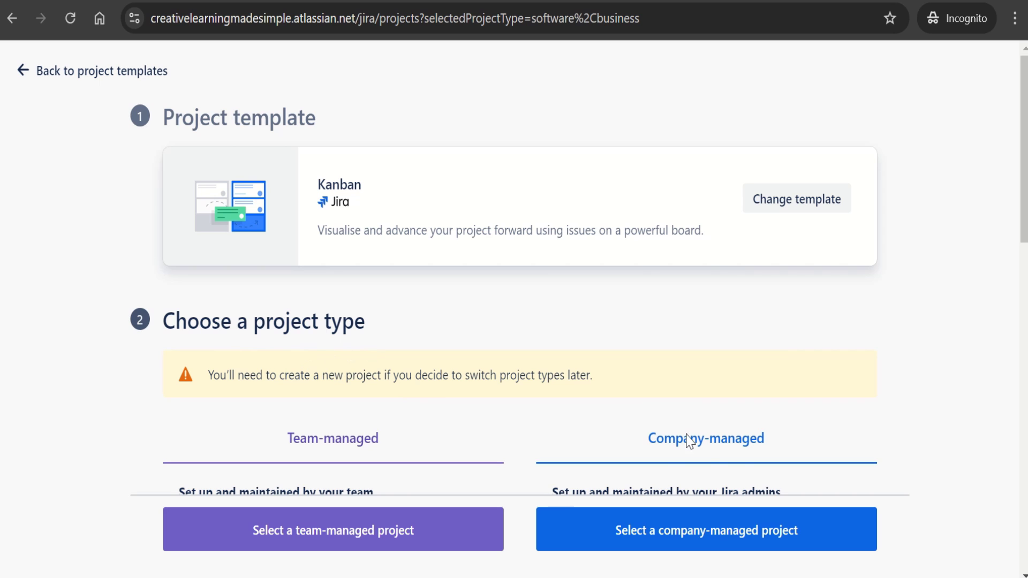
click(738, 541)
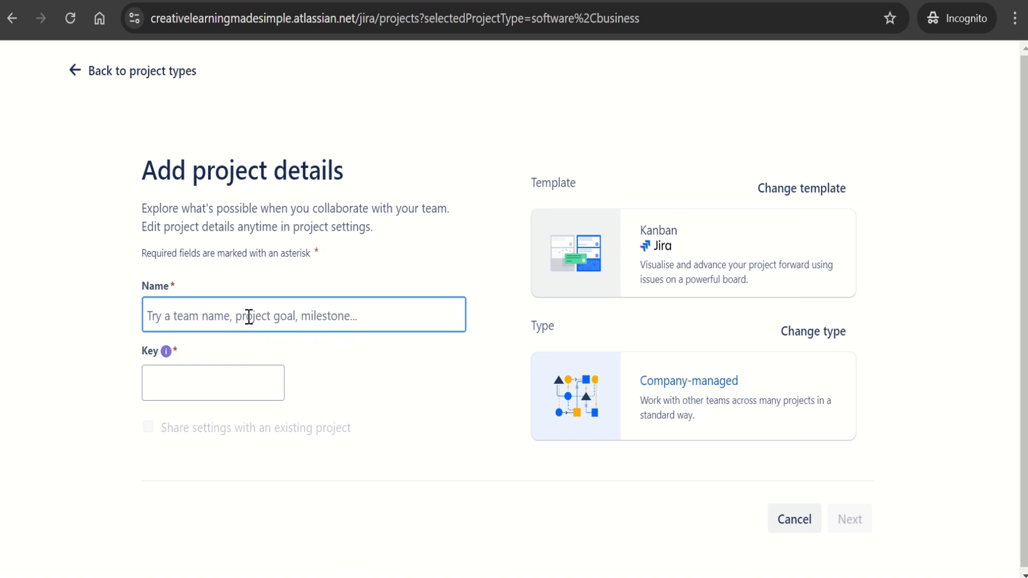
Name the project MyKanbanProject and create it
text(KanbanFirst)
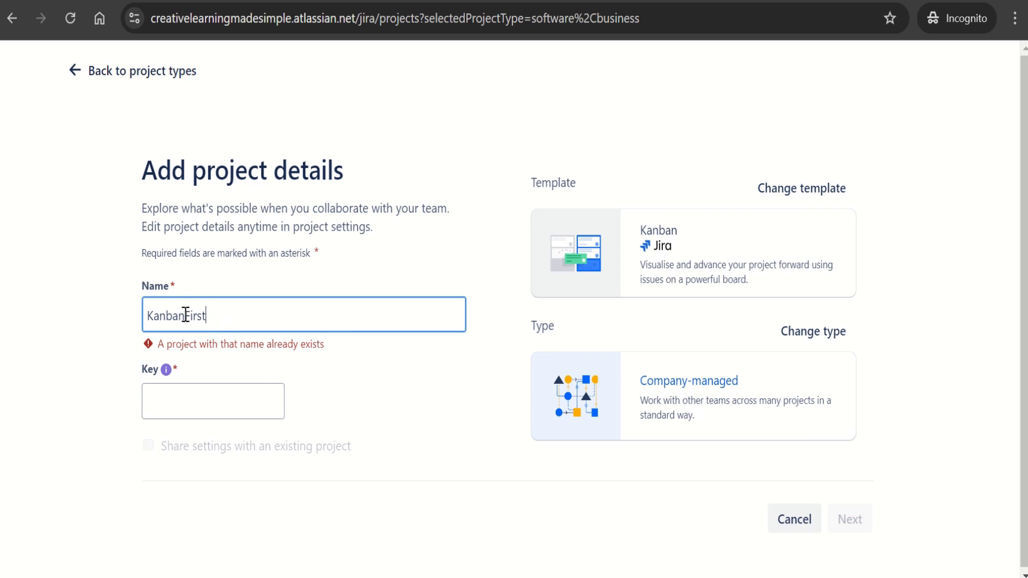
drag(185, 315, 120, 310)
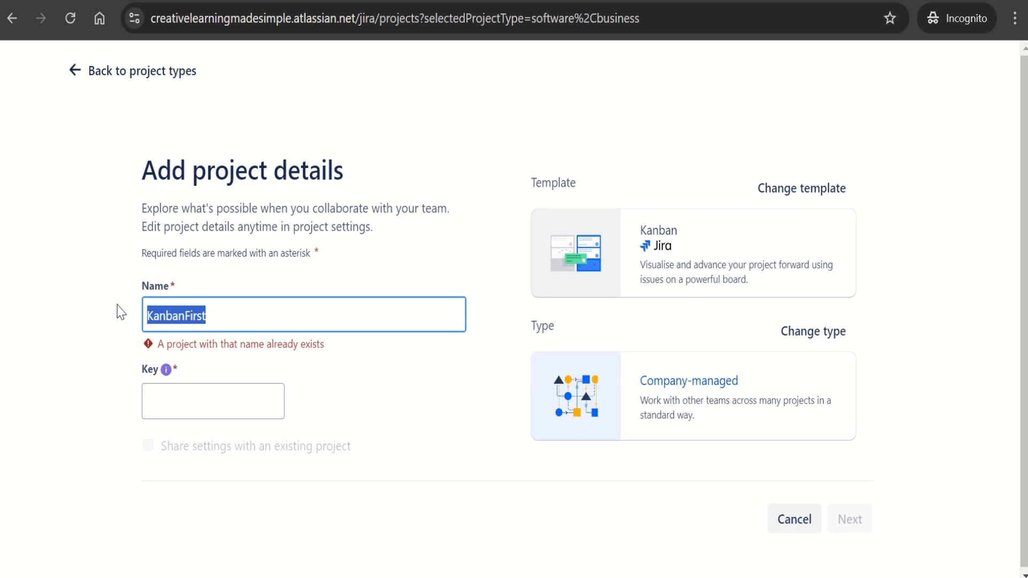
text(MyKanban)
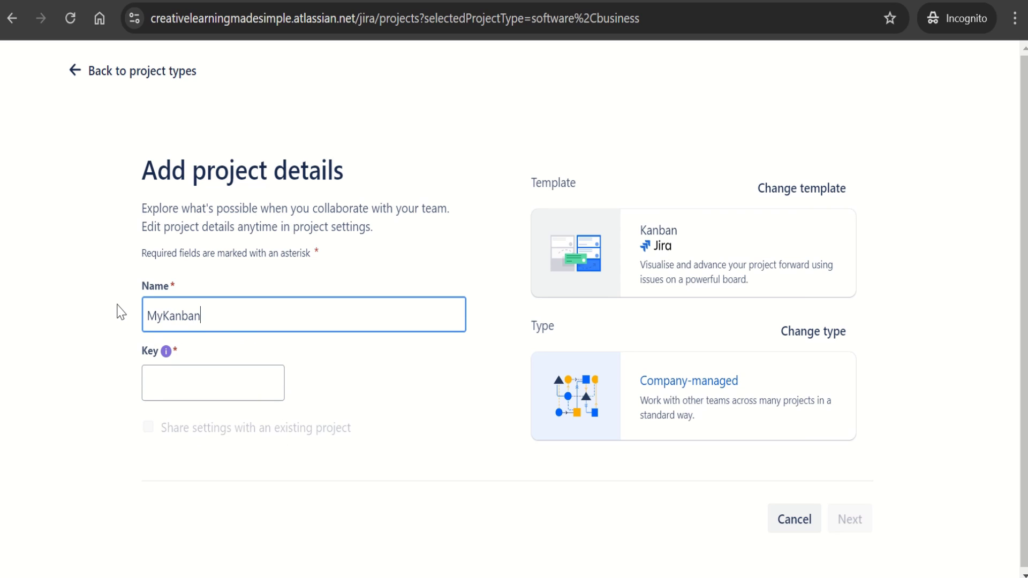
text(Project)
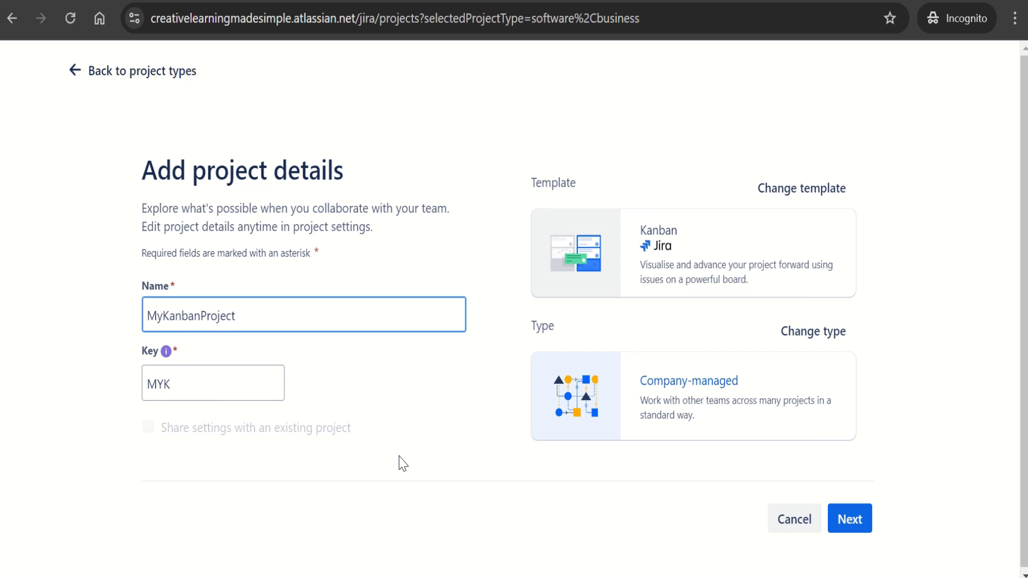
click(857, 528)
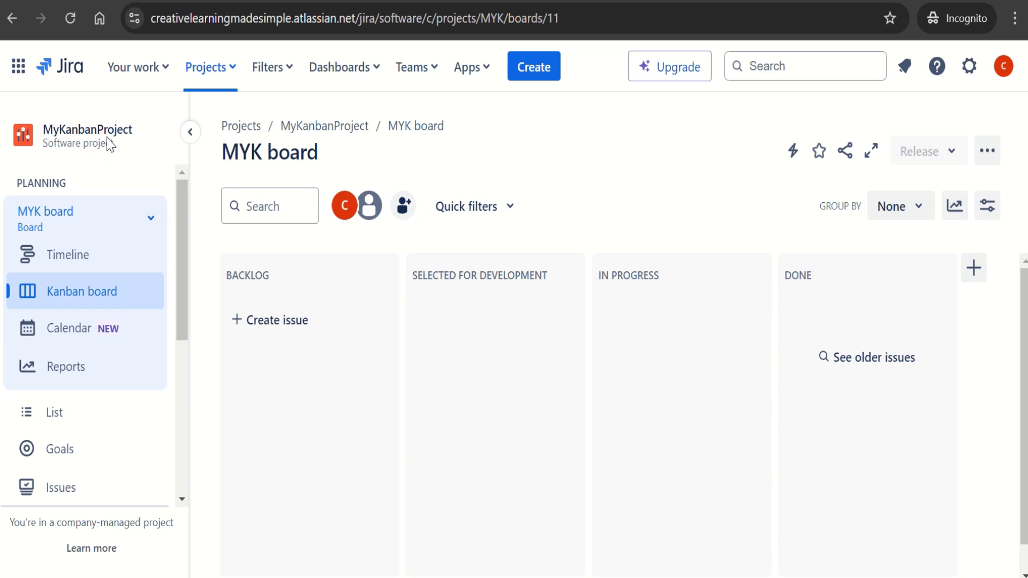
Open the project settings and review the project's Details fields and Summary page
drag(184, 314, 190, 471)
click(140, 490)
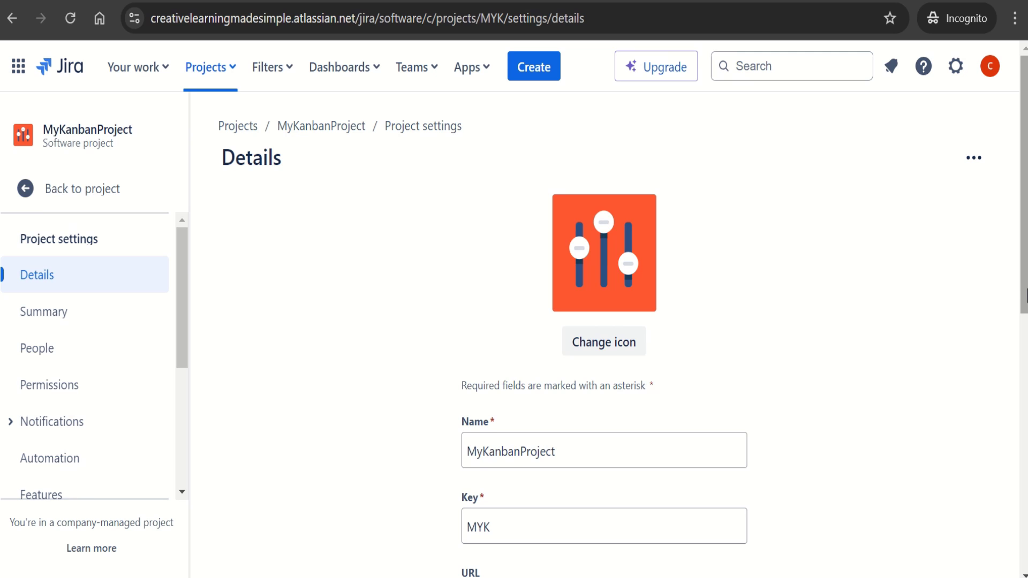
scroll(1024, 182, down, 4)
scroll(604, 332, down, 2)
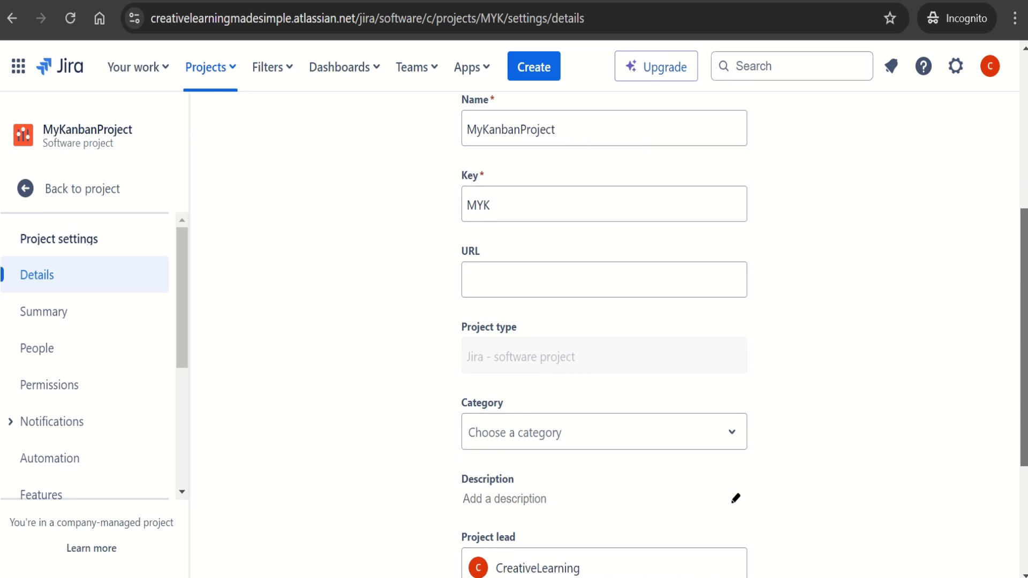
scroll(604, 332, down, 2)
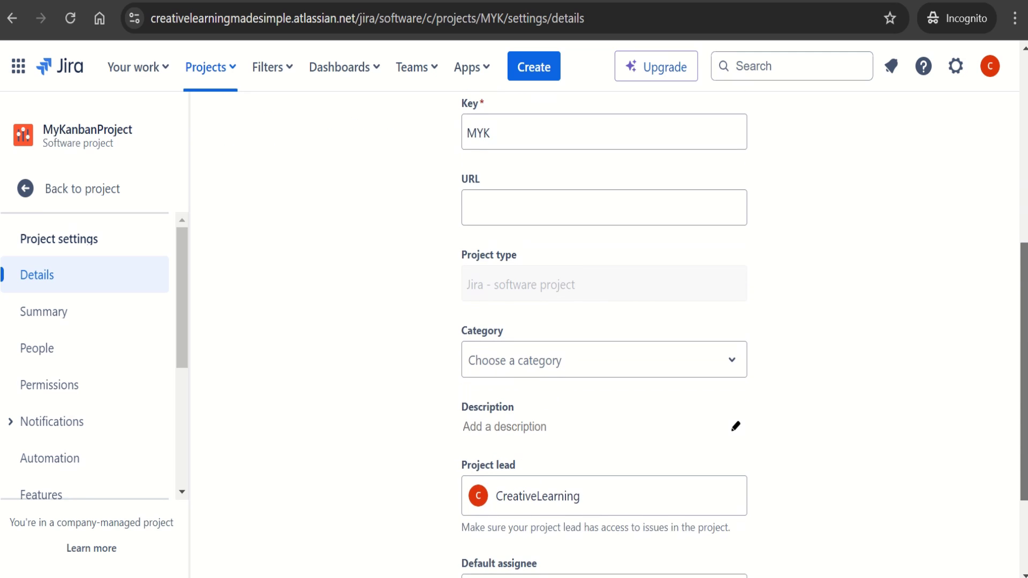
scroll(604, 332, down, 3)
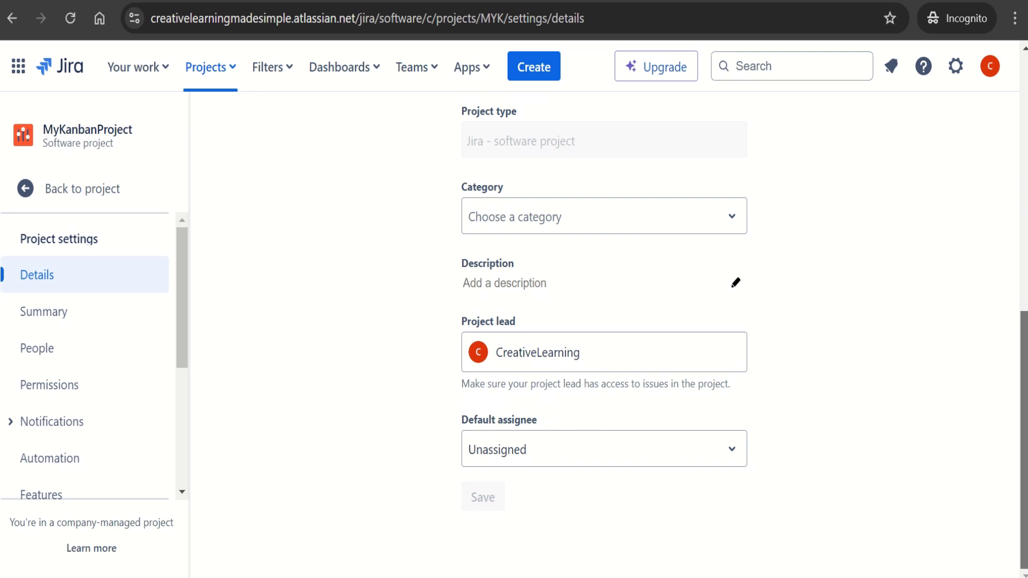
drag(1023, 547, 1023, 323)
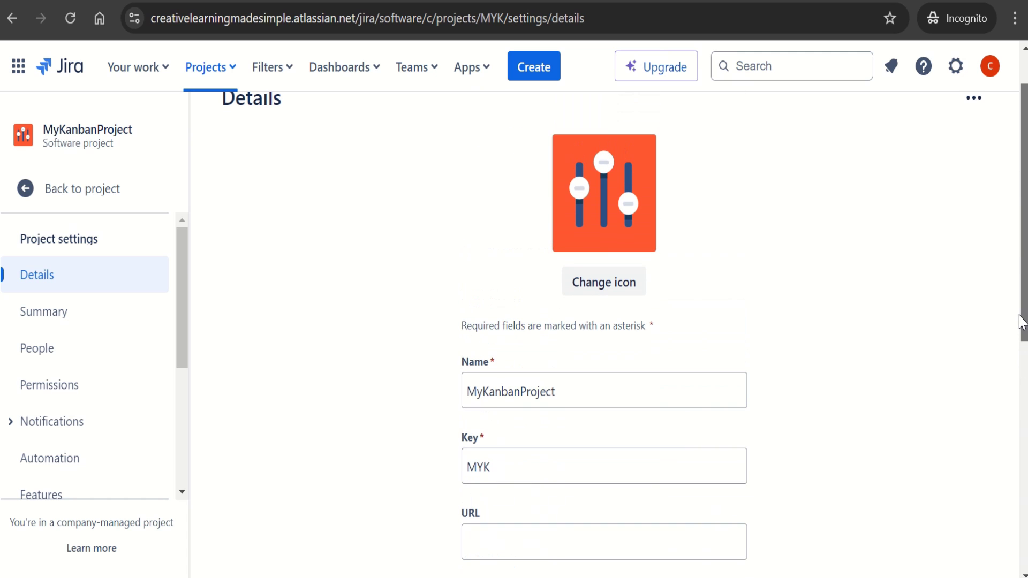
click(40, 321)
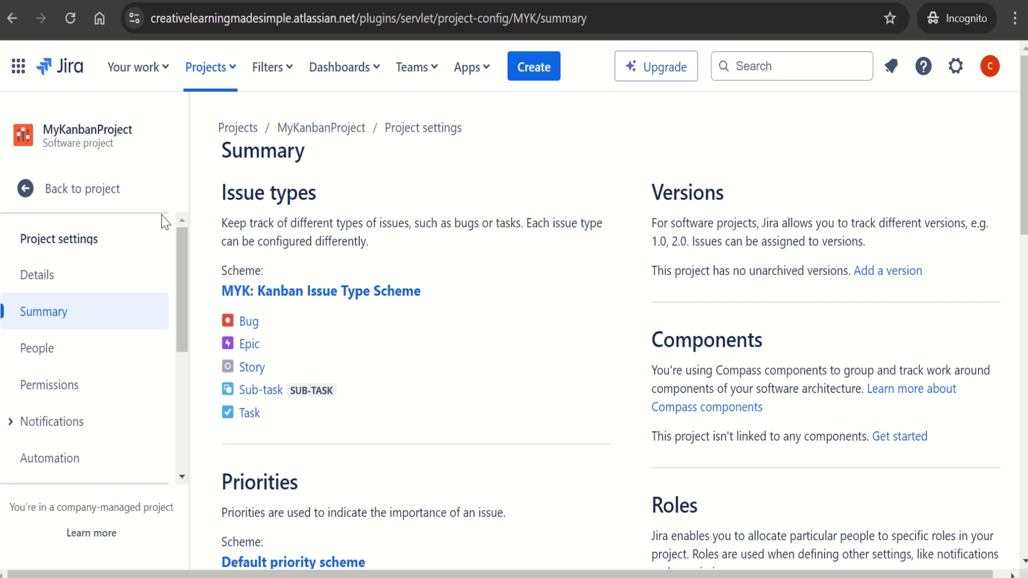
Return to the Kanban board, add a QA Test column and place it between In Progress and Done
click(108, 193)
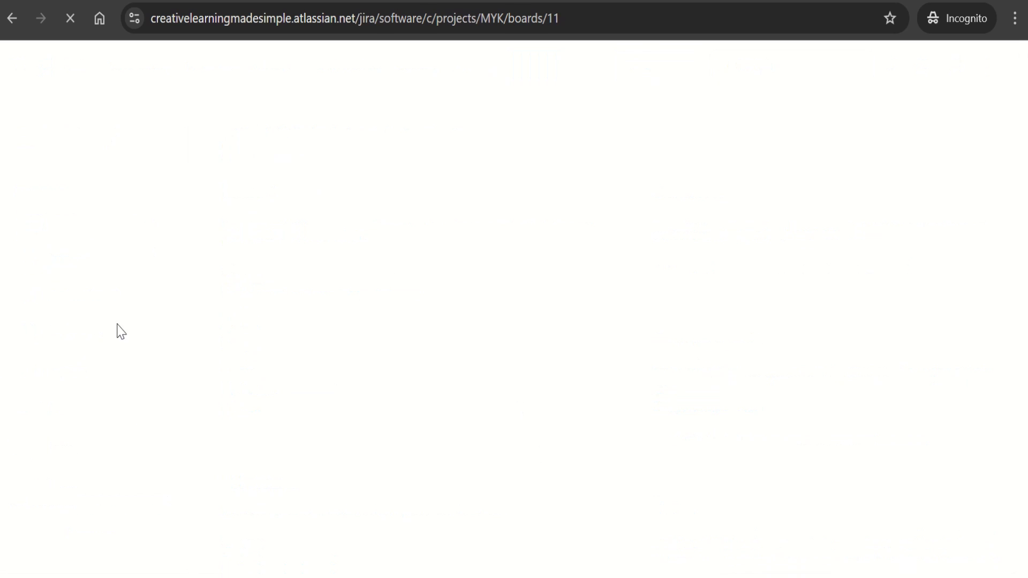
click(105, 302)
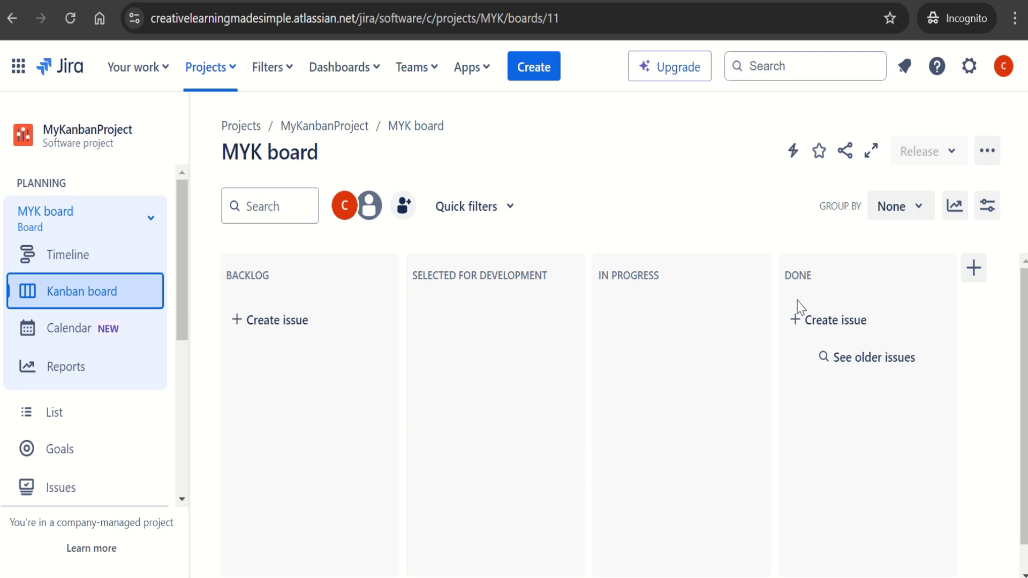
click(978, 278)
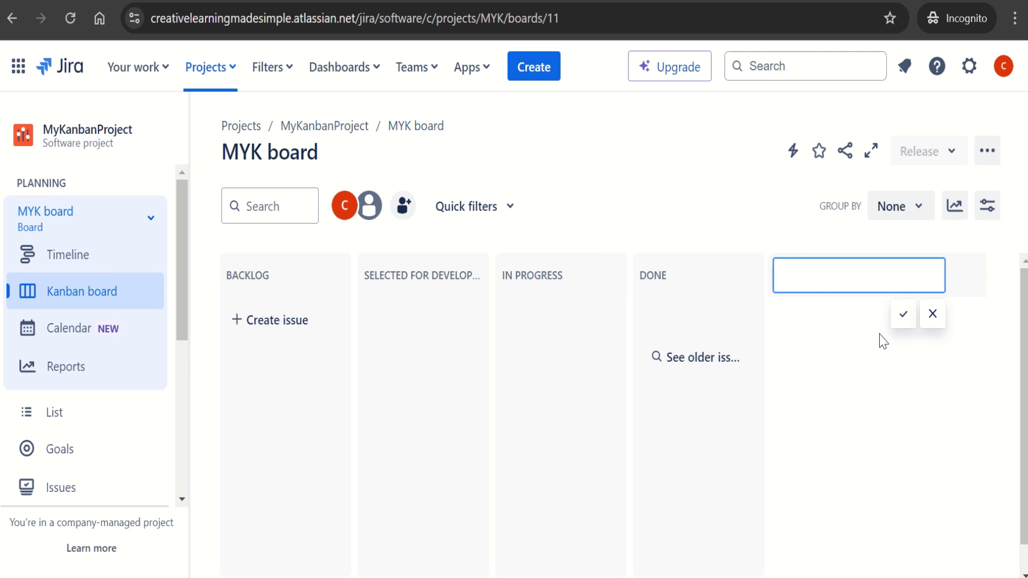
text(QA Test)
click(902, 320)
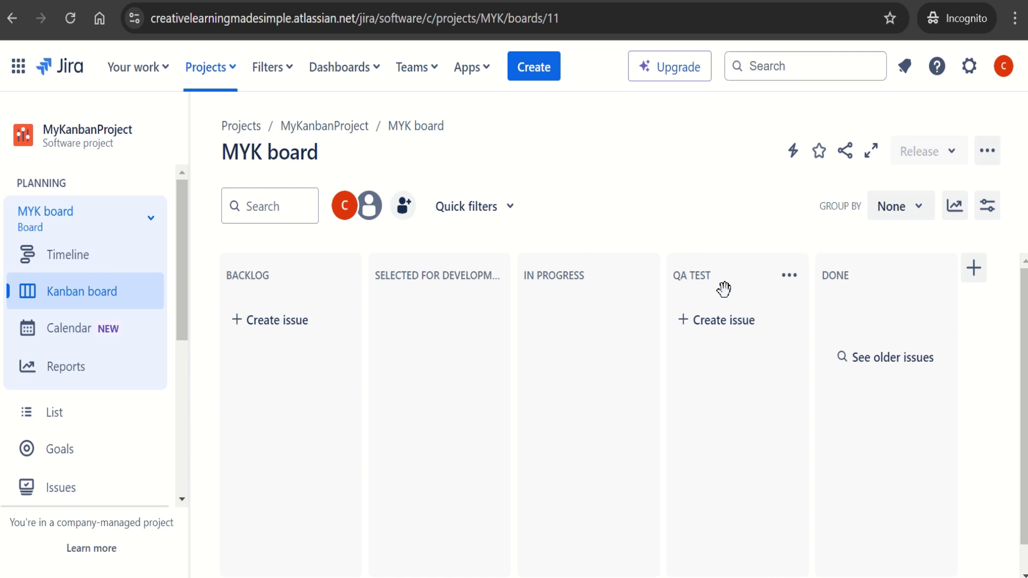
drag(725, 289, 900, 355)
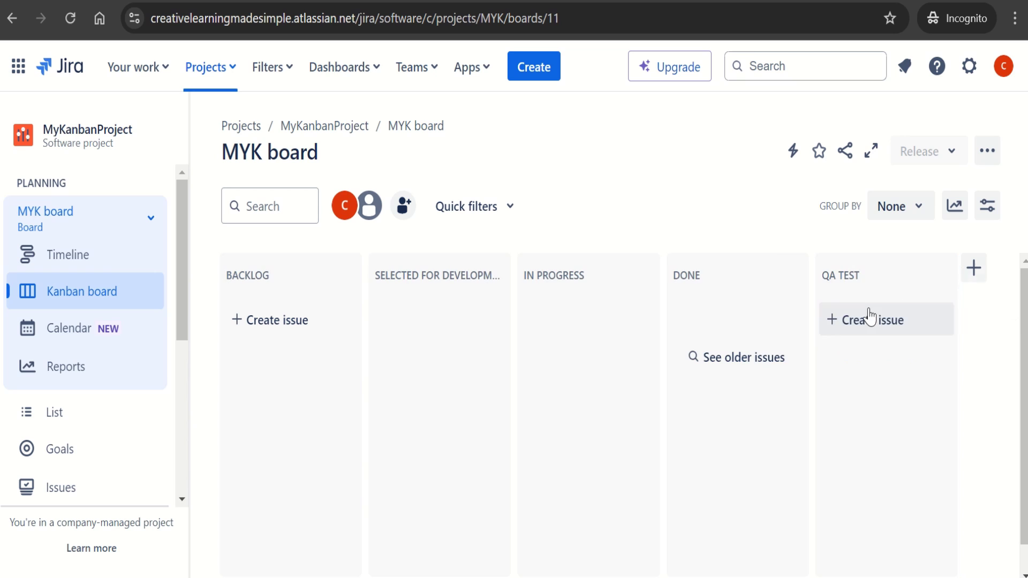
drag(875, 280, 671, 286)
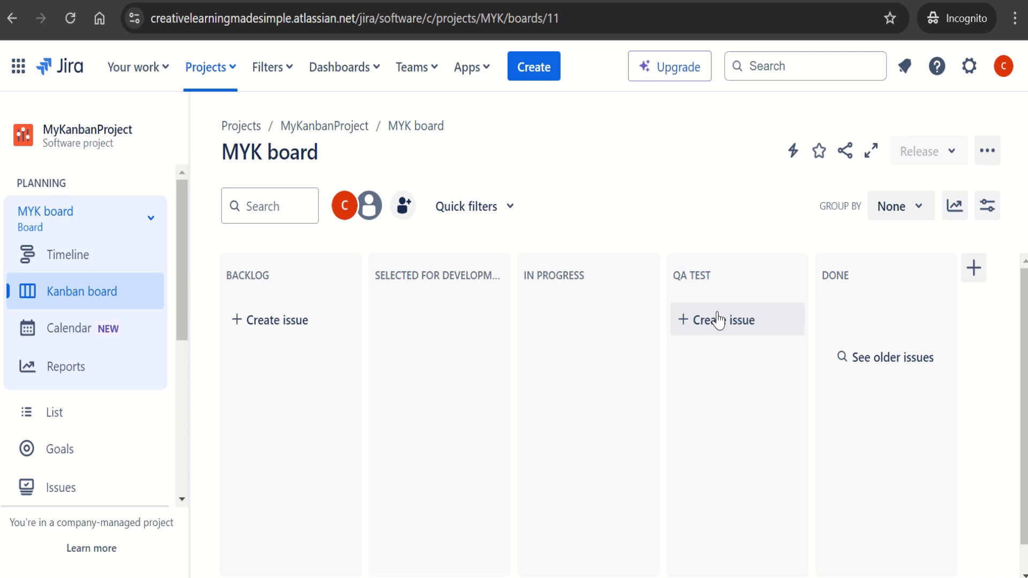
Add a Blocked column to the board and place it between In Progress and QA Test
click(974, 268)
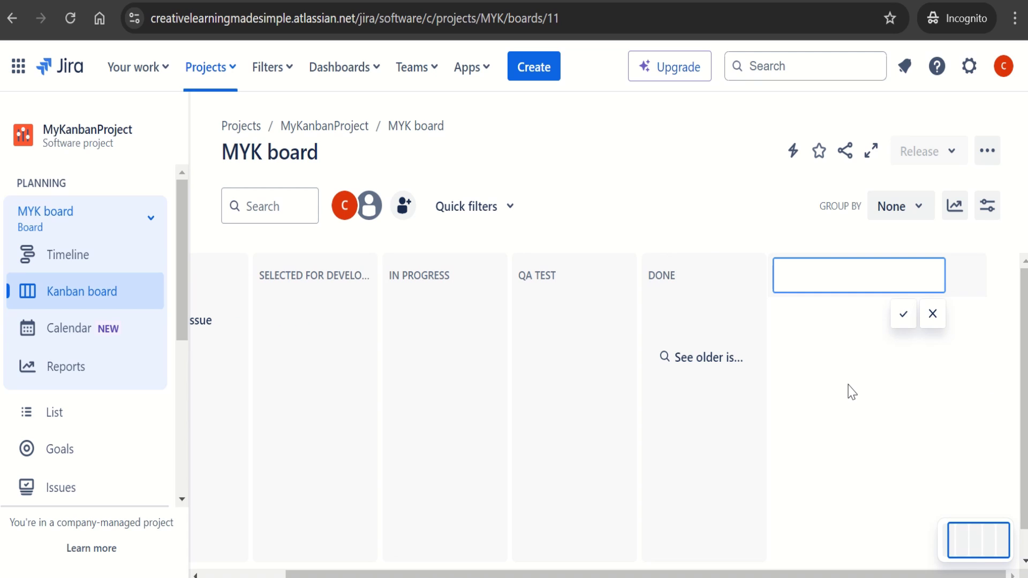
text(Blocked)
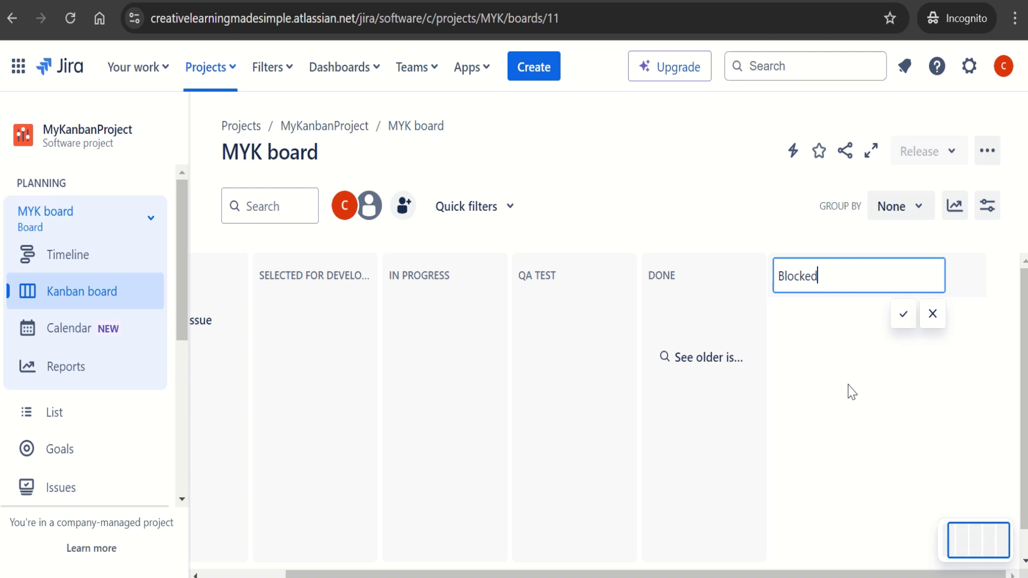
click(908, 322)
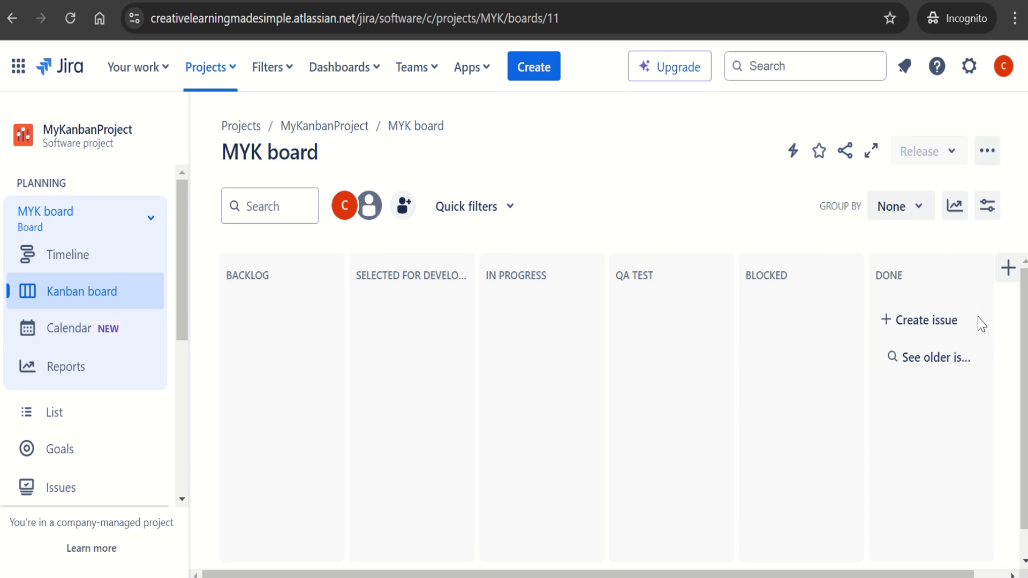
drag(808, 280, 709, 484)
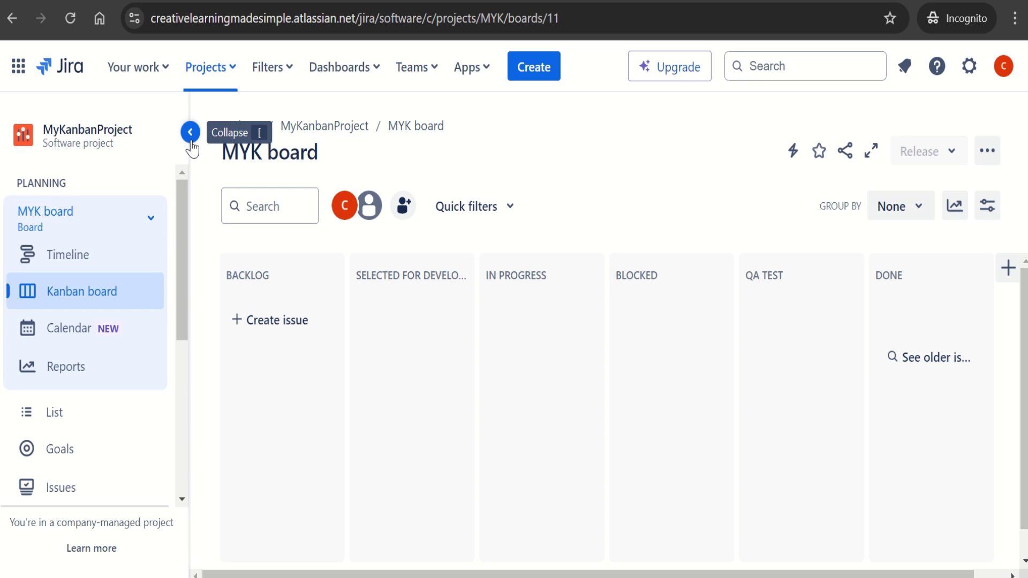
Collapse the project sidebar and create a Task issue titled "Login UI" in the Backlog column
click(190, 134)
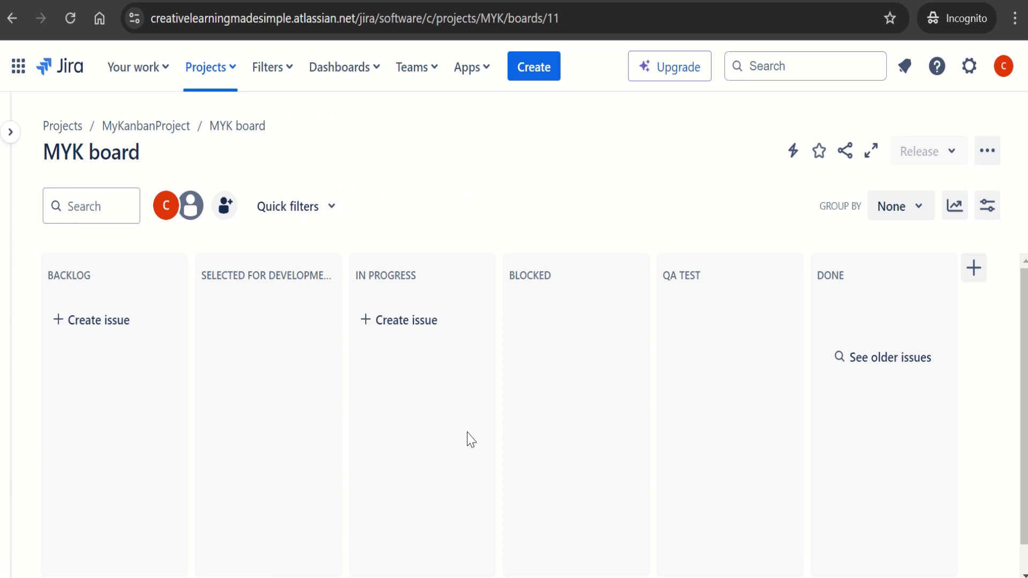
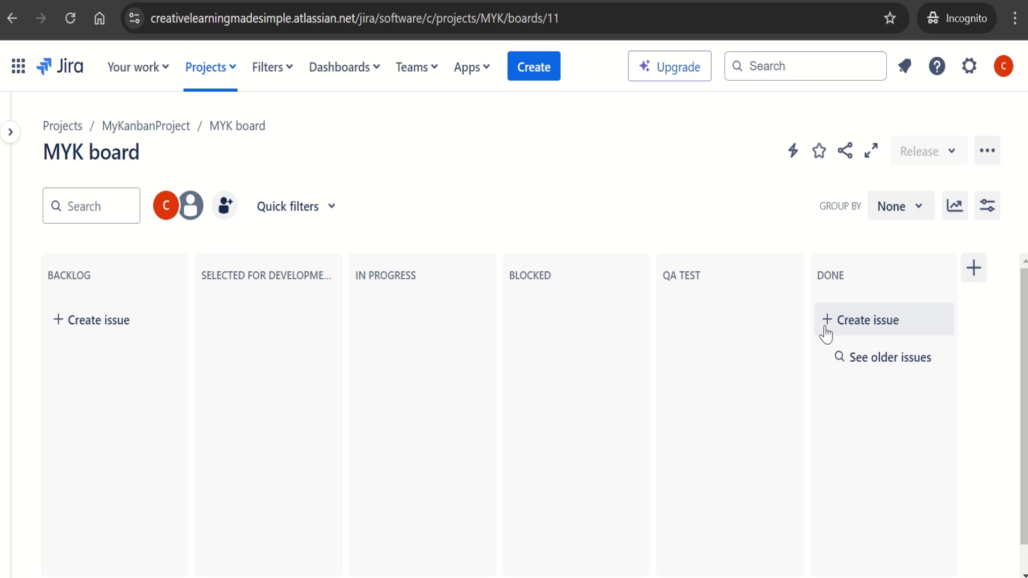
click(111, 329)
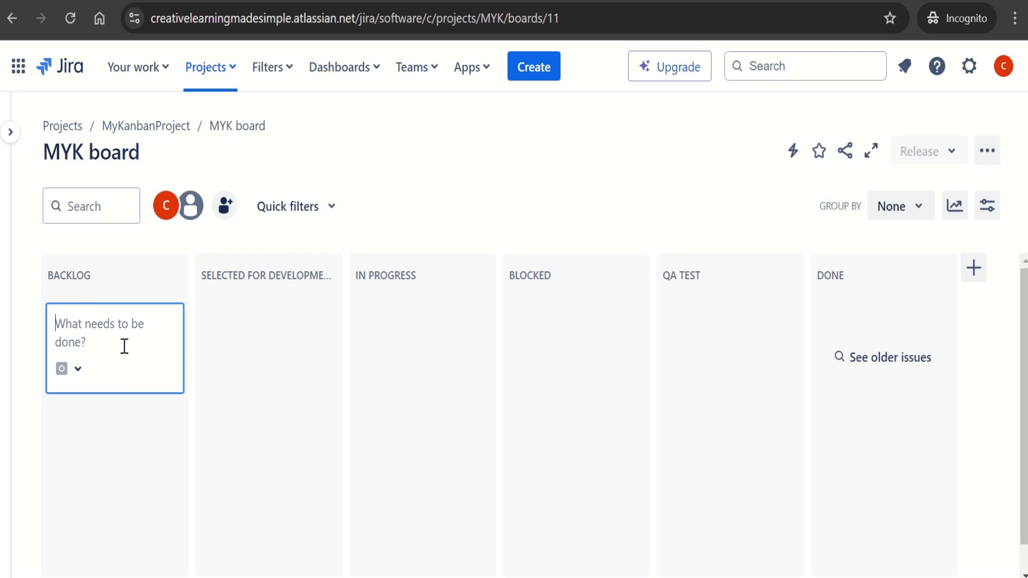
text(Login UI)
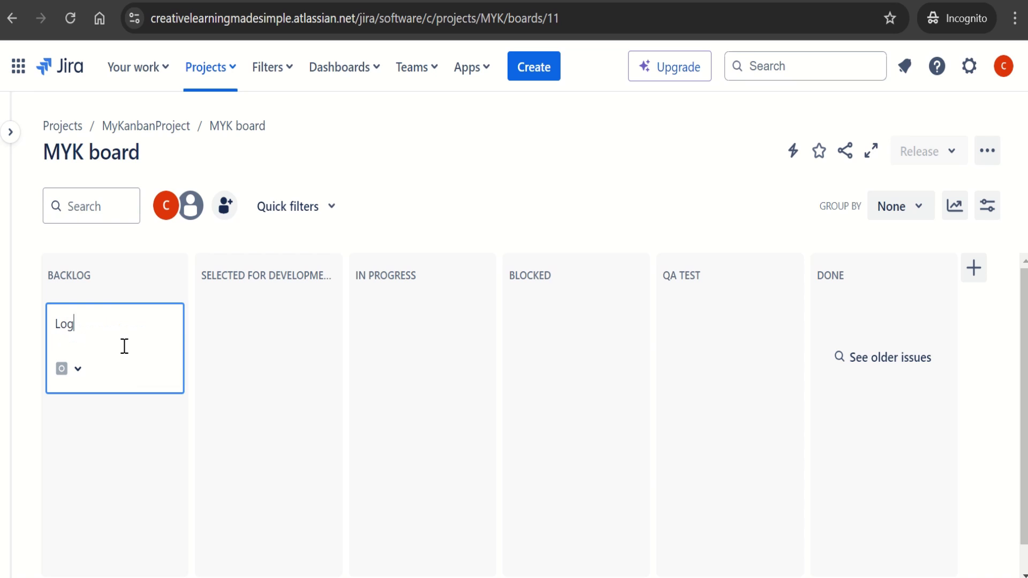
click(77, 369)
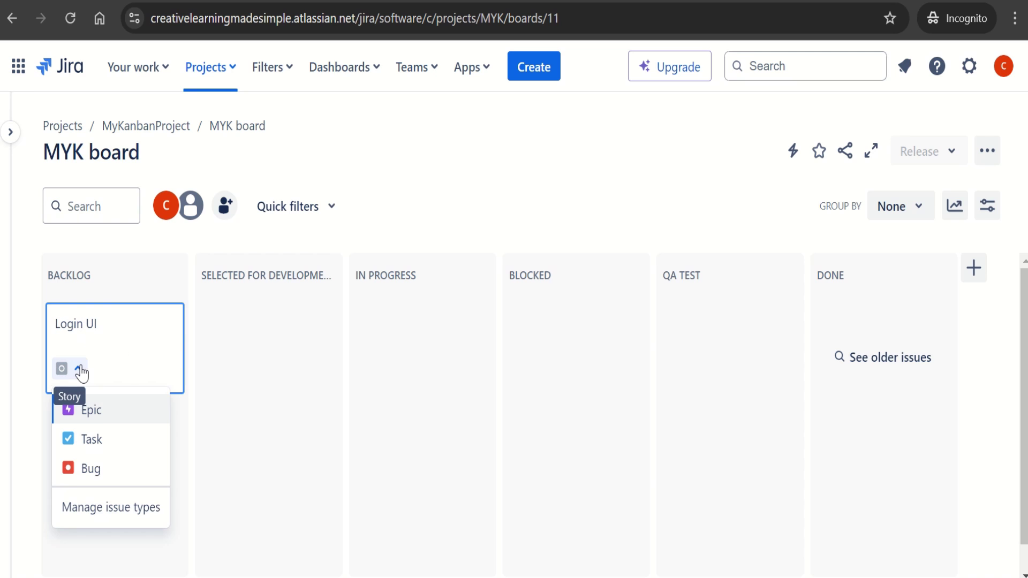
click(94, 440)
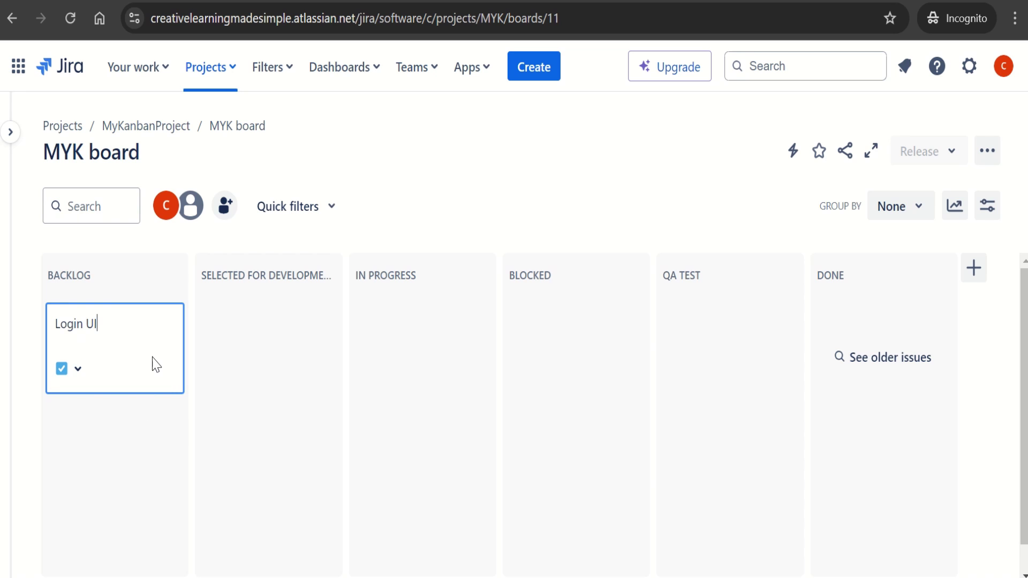
key(Return)
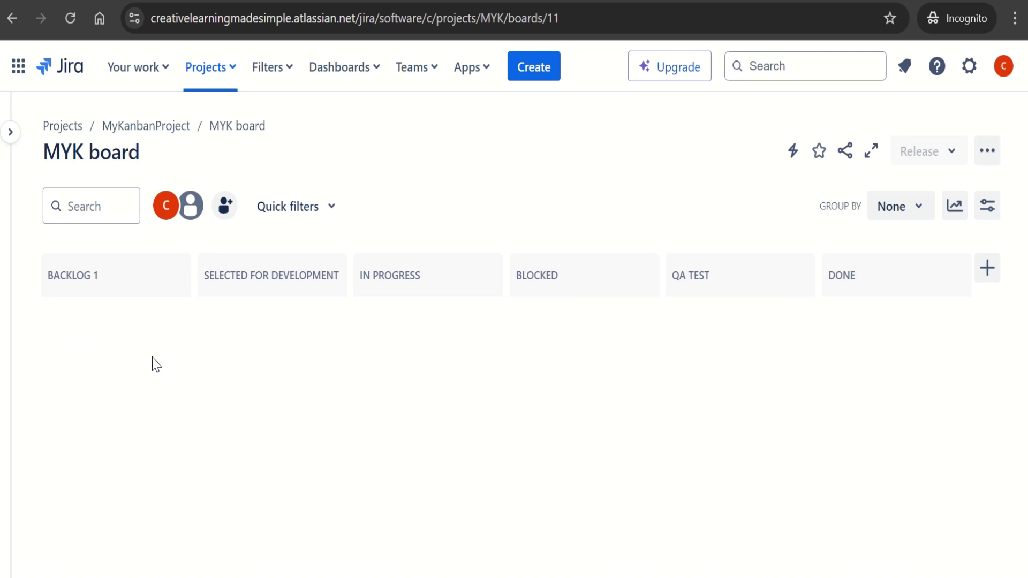
click(128, 277)
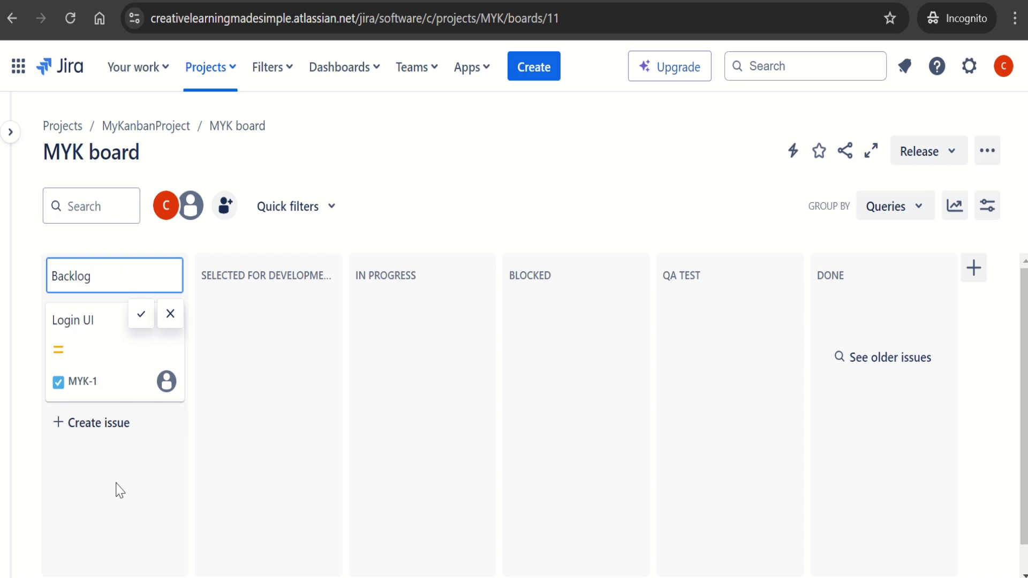
Create a Task issue titled "Login DB Table" in the Backlog column
click(107, 428)
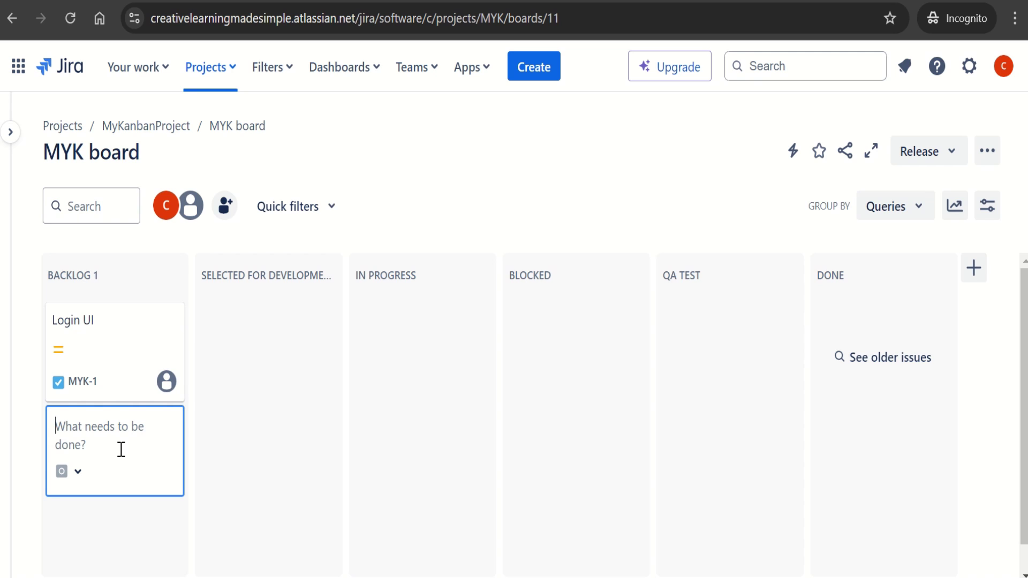
text(Login DB Table)
click(77, 473)
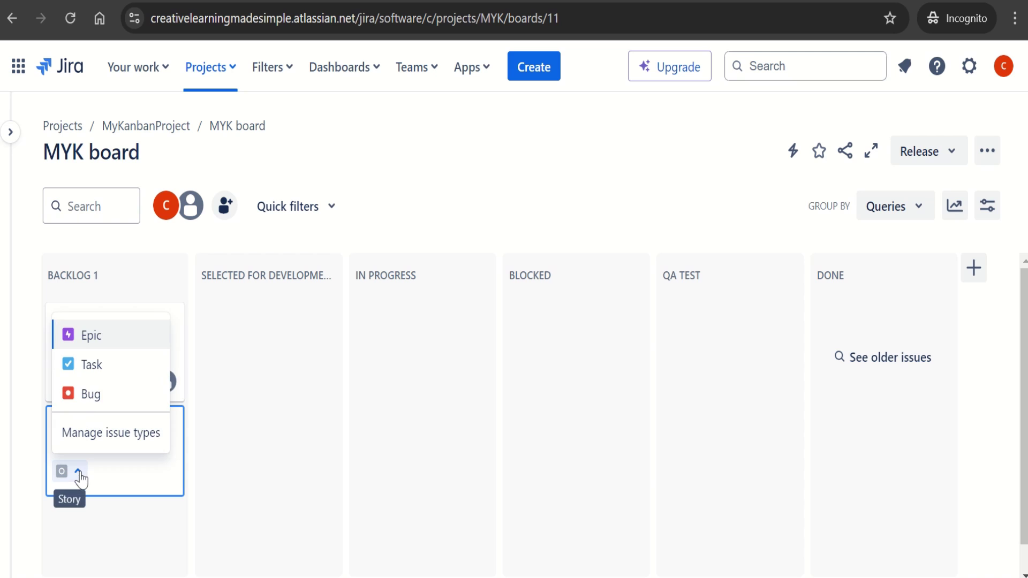
click(99, 367)
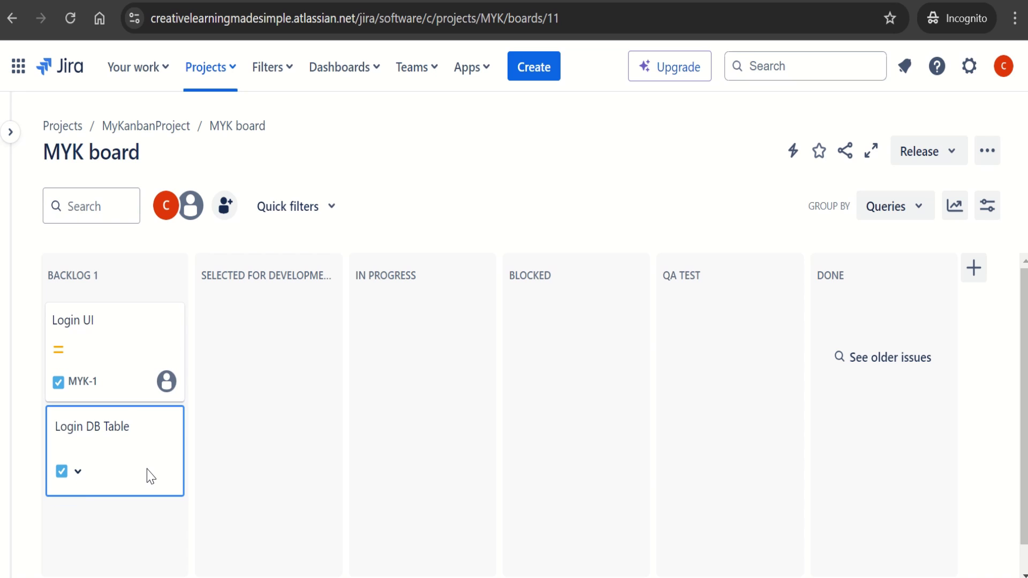
key(Return)
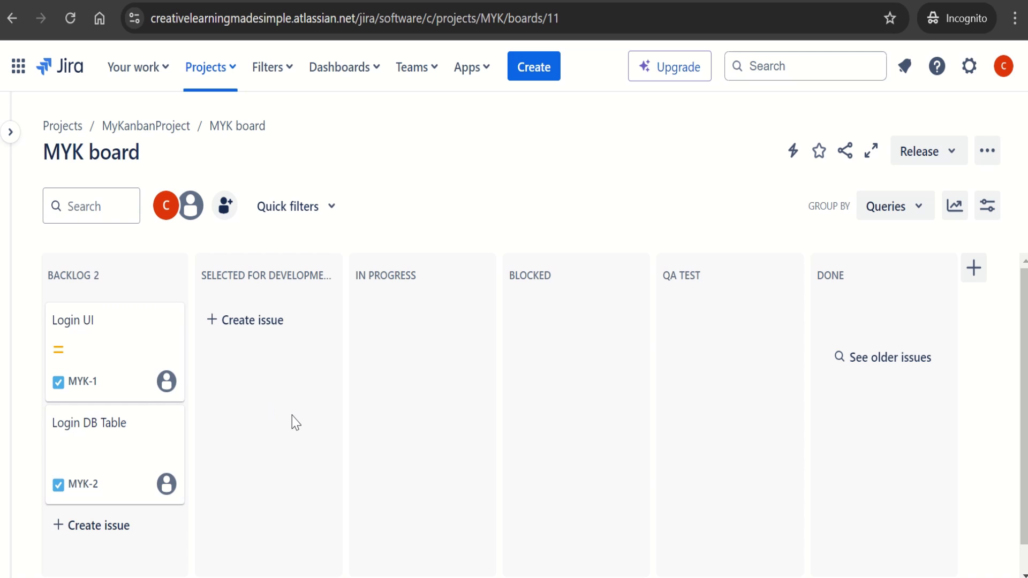
Move the Login UI and Login DB Table issues from Backlog to Selected for Development
drag(131, 366, 225, 316)
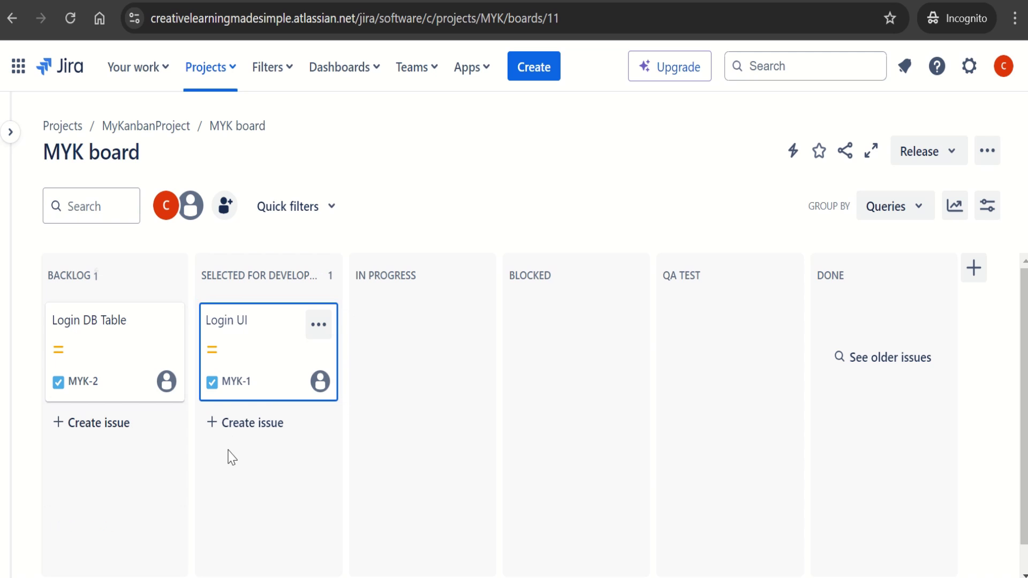
drag(110, 371, 259, 539)
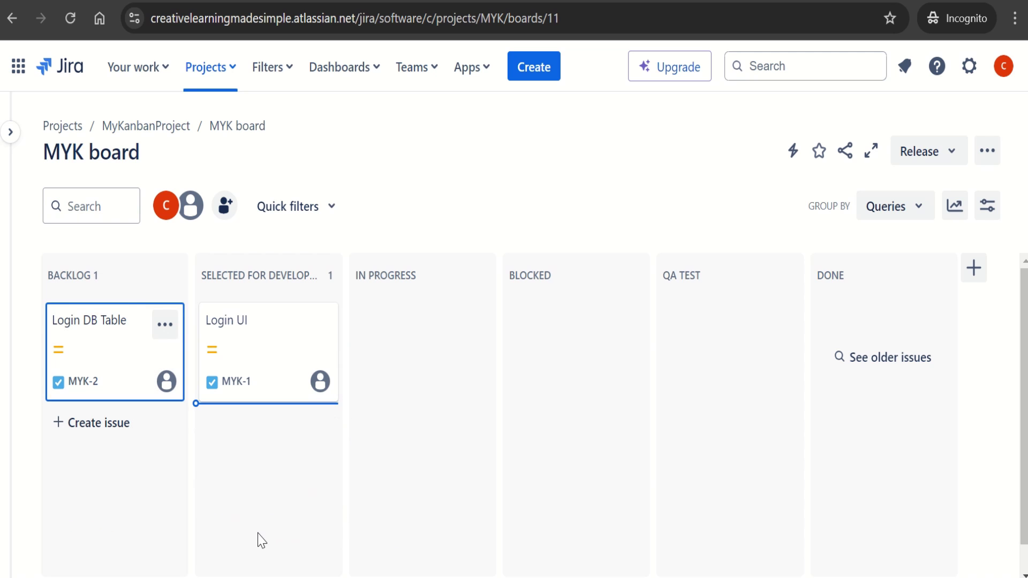
Create a Task issue titled "Dev Environment Setup" in the Backlog column
click(113, 324)
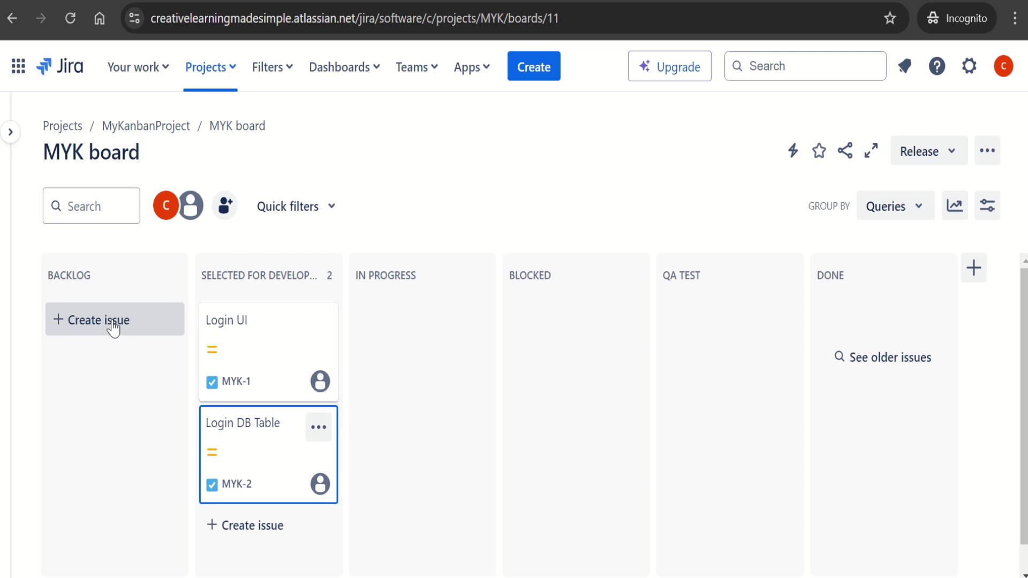
text(Dev Envi)
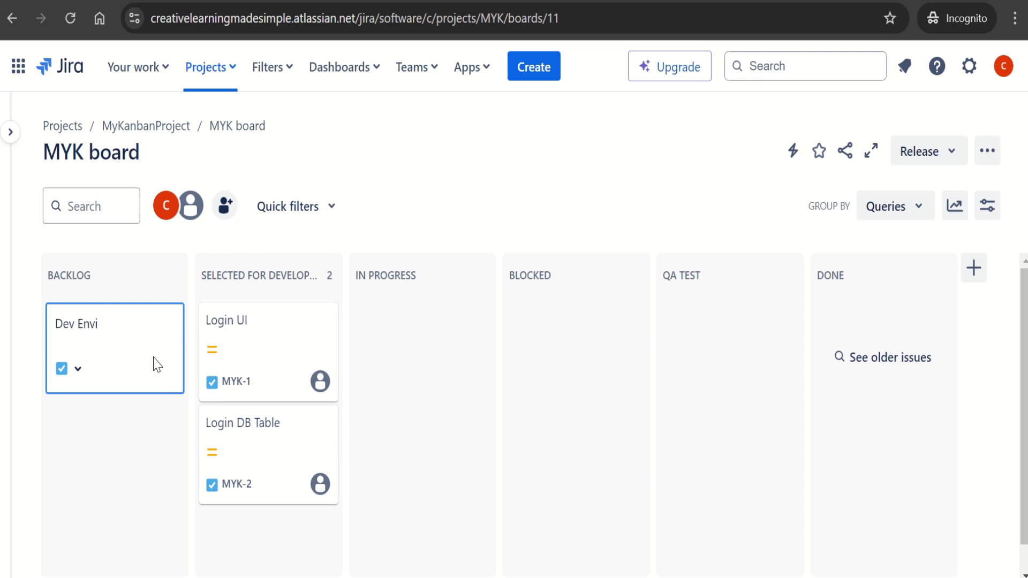
text(ronment Setup)
key(Return)
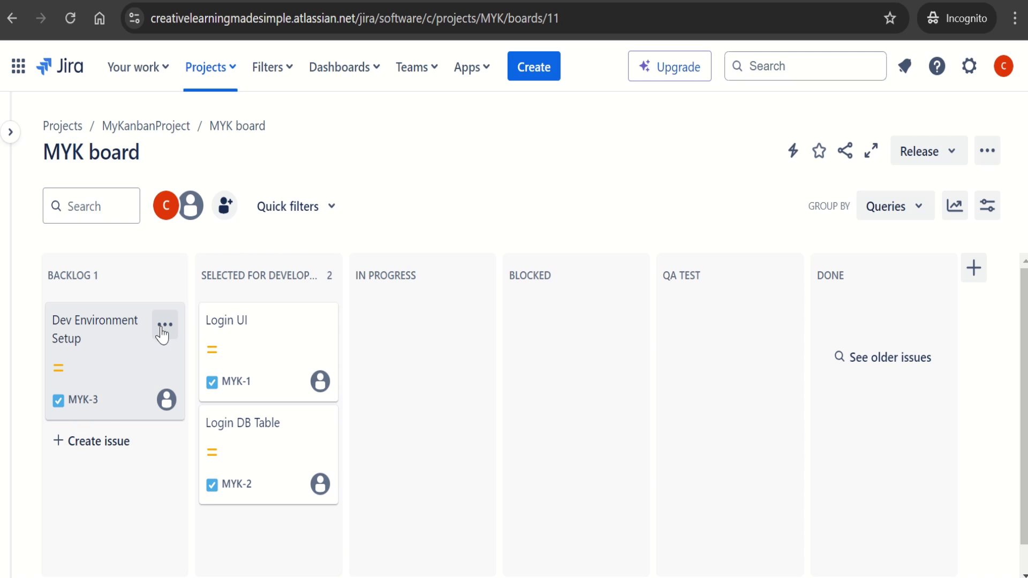
Create a Task issue titled "Login API" in Backlog and move it to the end of Selected for Development
click(111, 450)
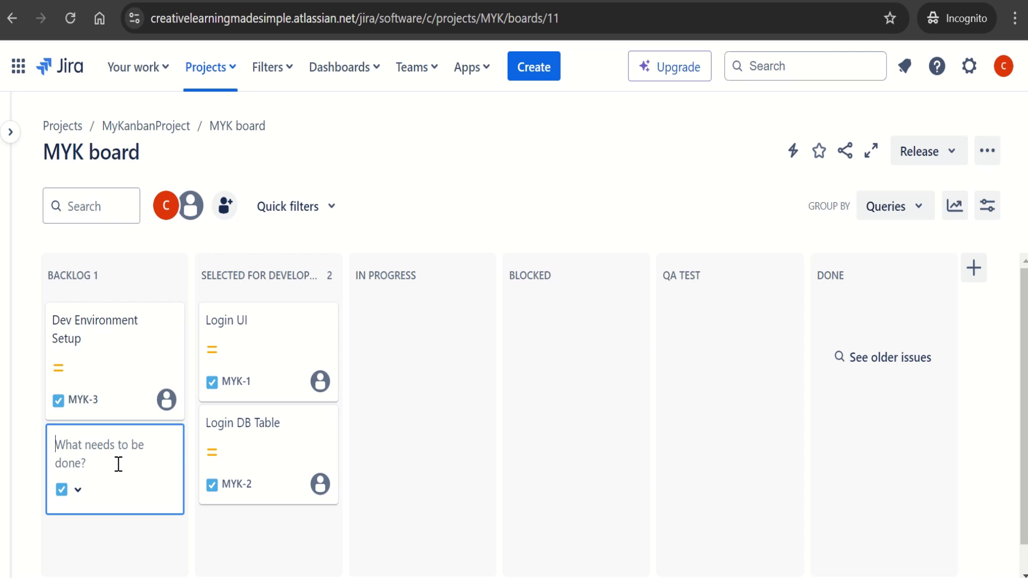
text(Login API)
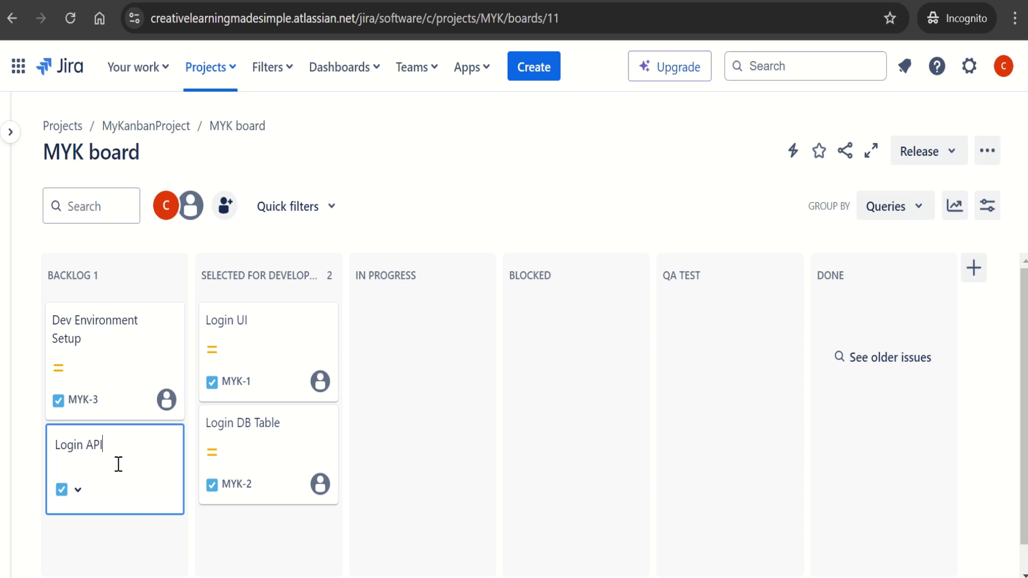
key(Return)
drag(114, 471, 260, 537)
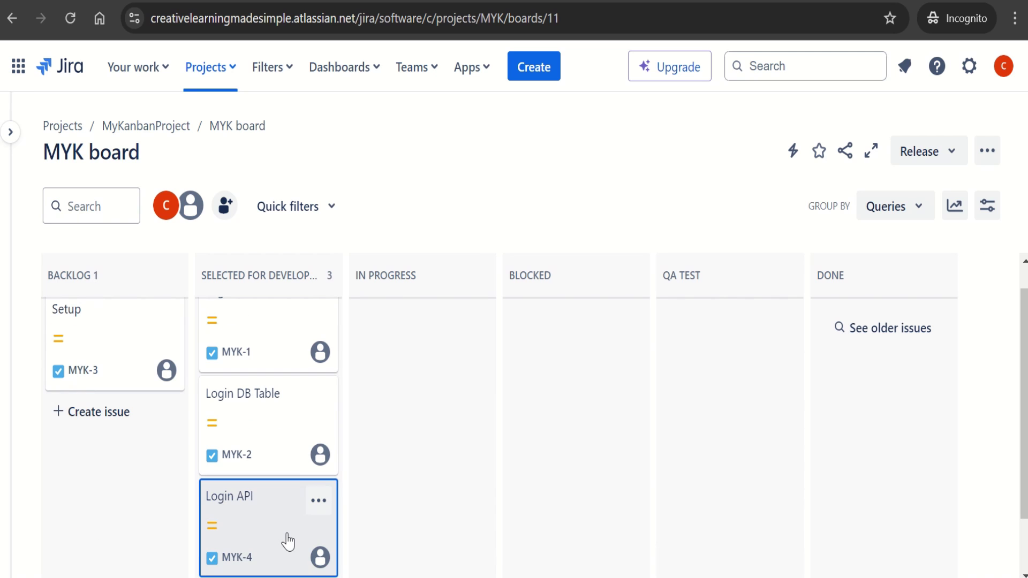
Create a Task issue titled "Login Test" in the Backlog column
click(119, 426)
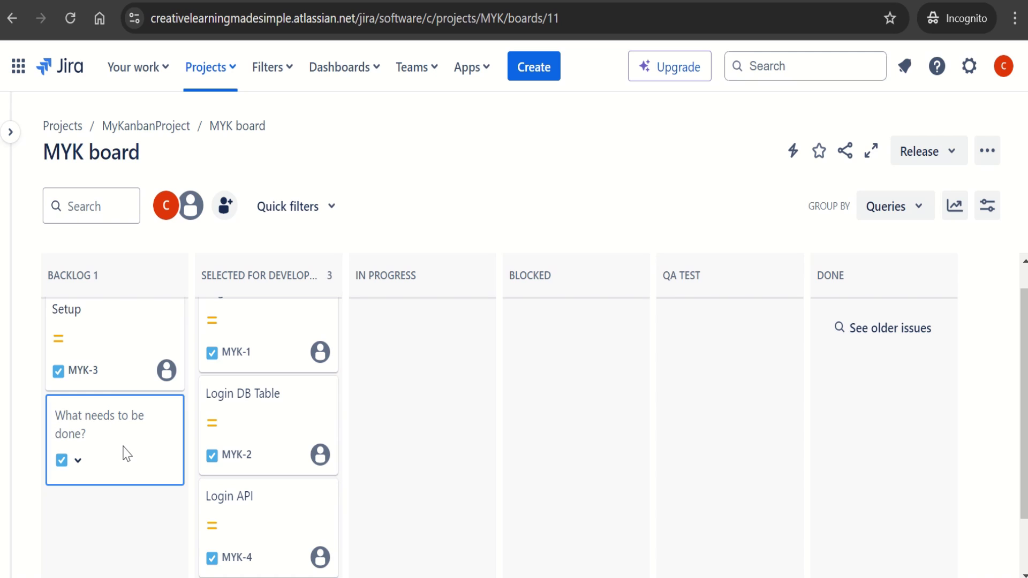
text(Login Test)
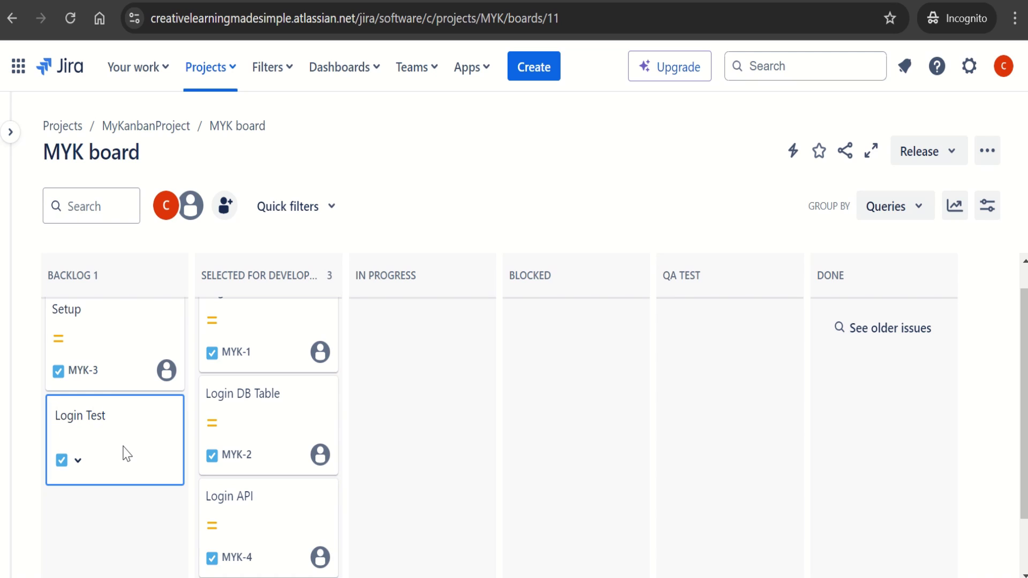
key(Return)
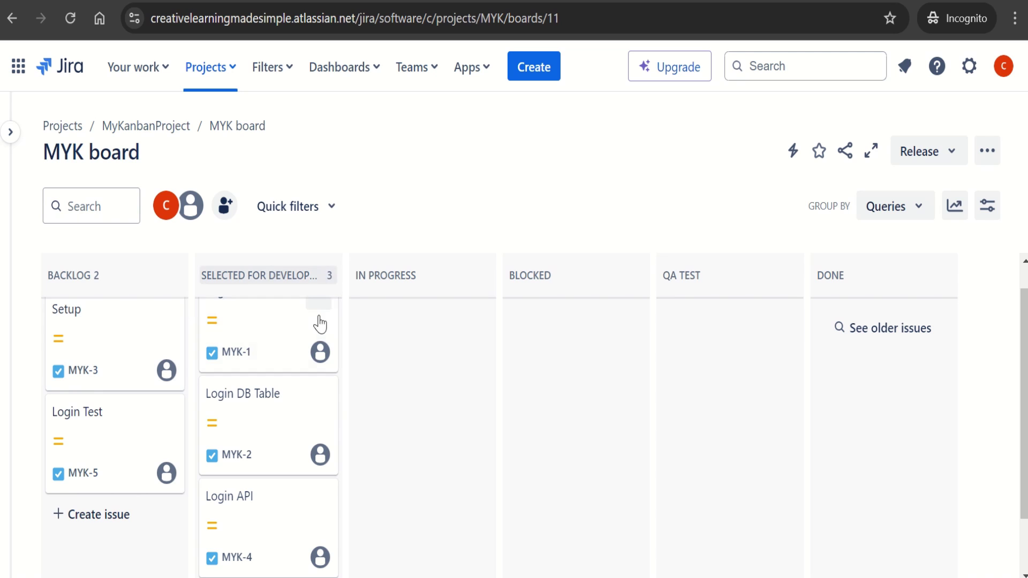
Set the In Progress column's limit to a maximum of 4 issues and save it
mouse_move(315, 294)
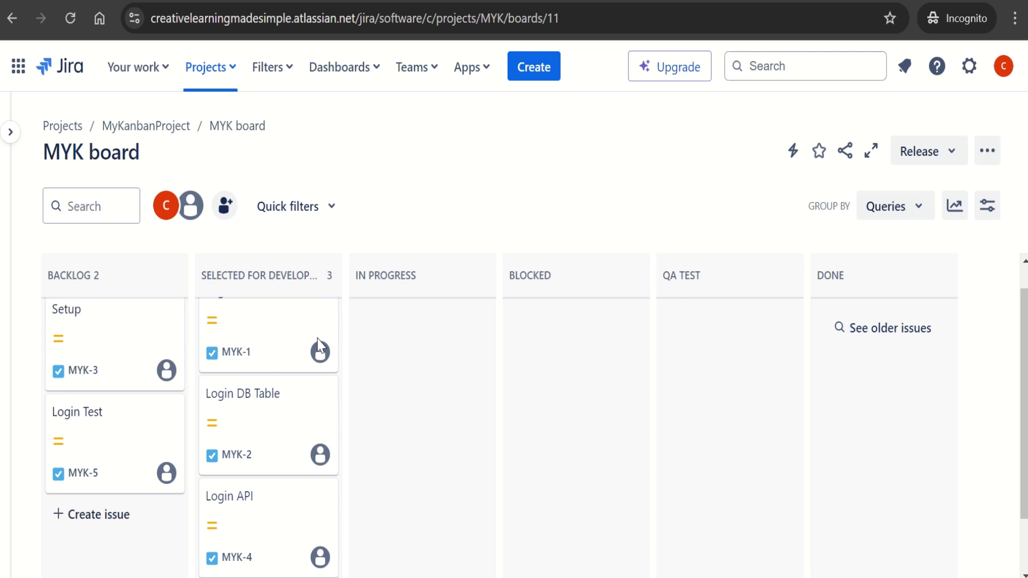
mouse_move(435, 292)
click(478, 278)
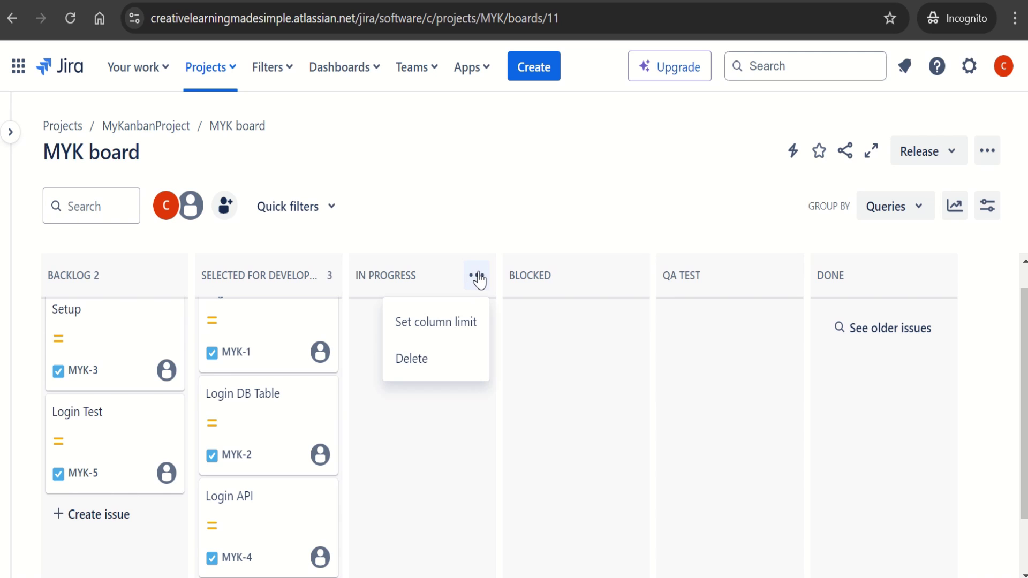
click(448, 321)
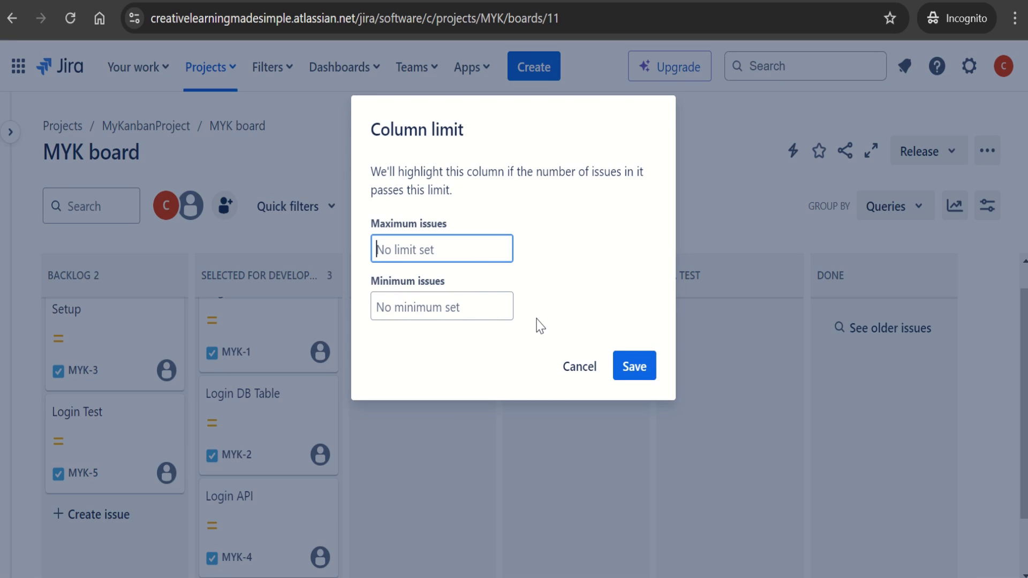
text(4)
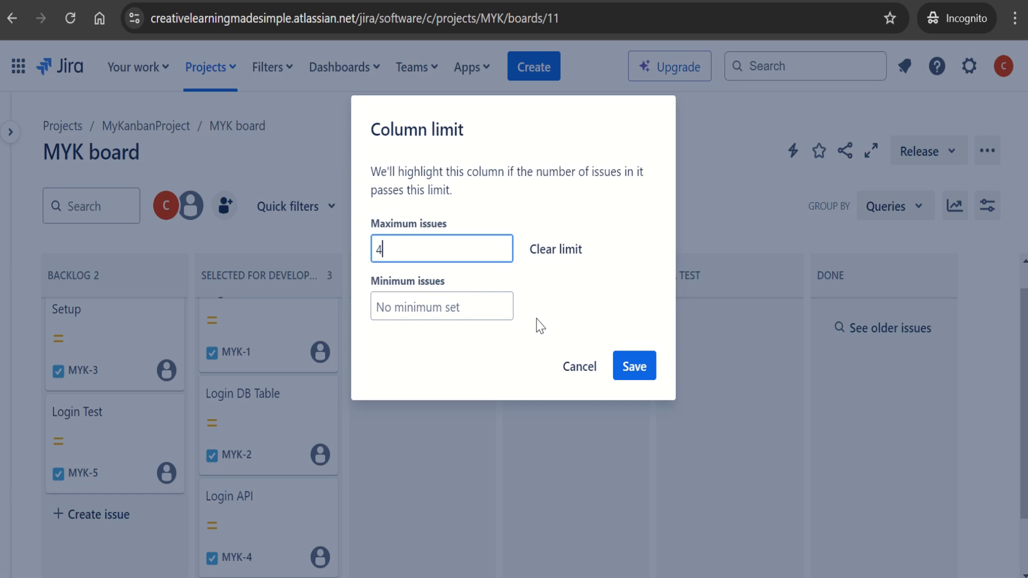
click(643, 374)
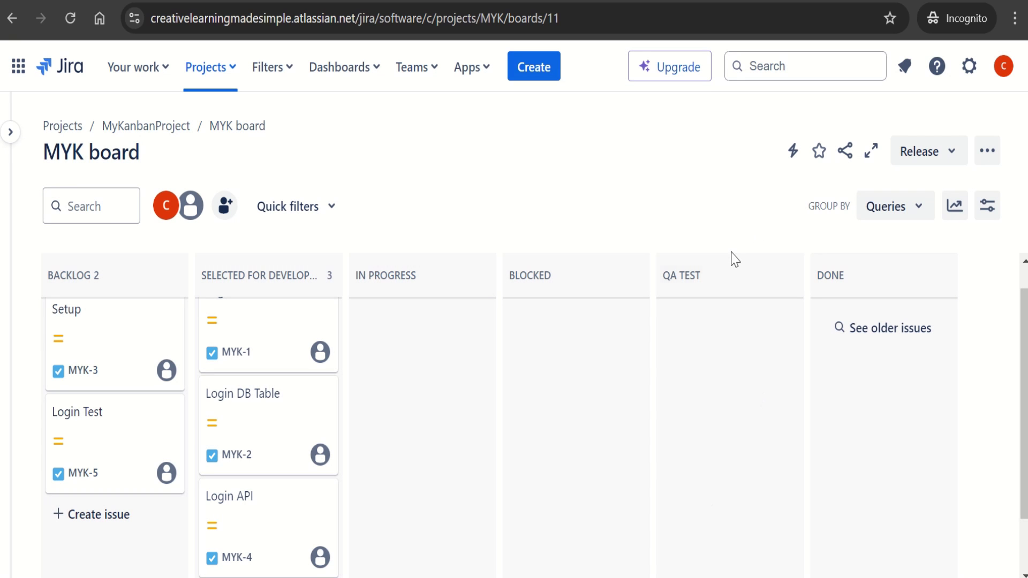
Set the QA Test column's limit to a maximum of 1 issue and save it
click(784, 276)
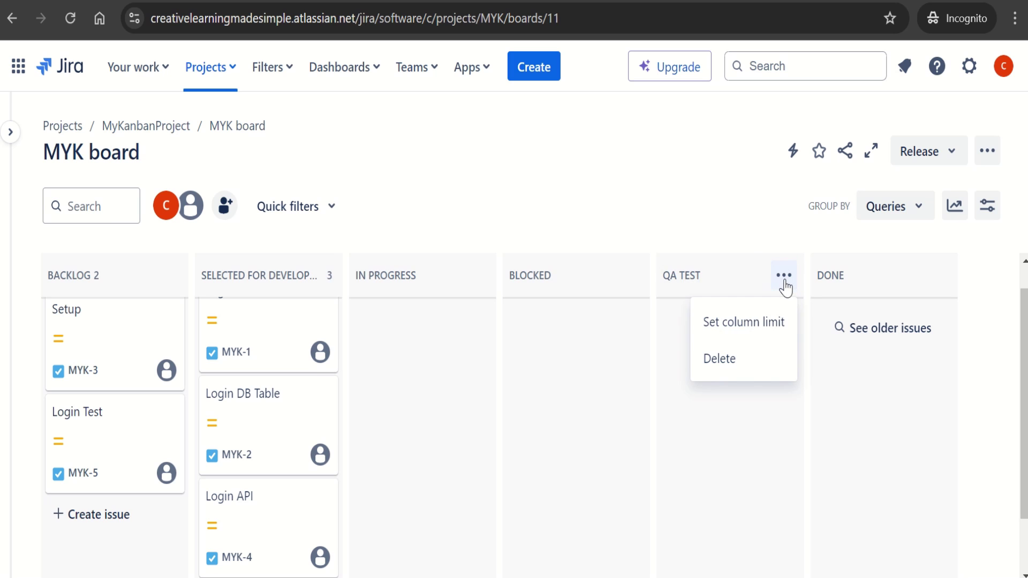
click(750, 323)
text(1)
click(626, 367)
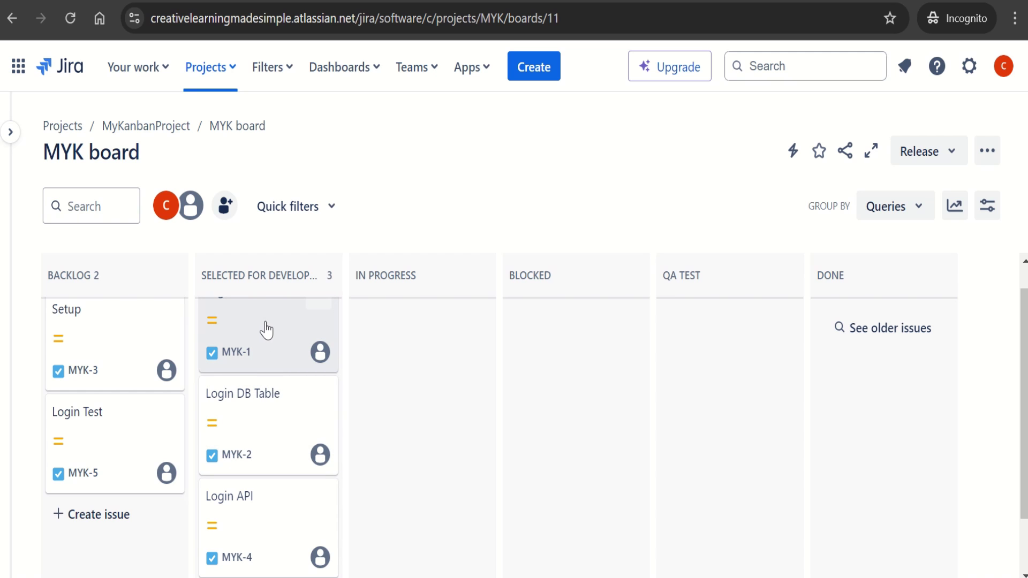
Move the Login UI, Login DB Table and Login API issues from Selected for Development to In Progress
drag(266, 330, 342, 304)
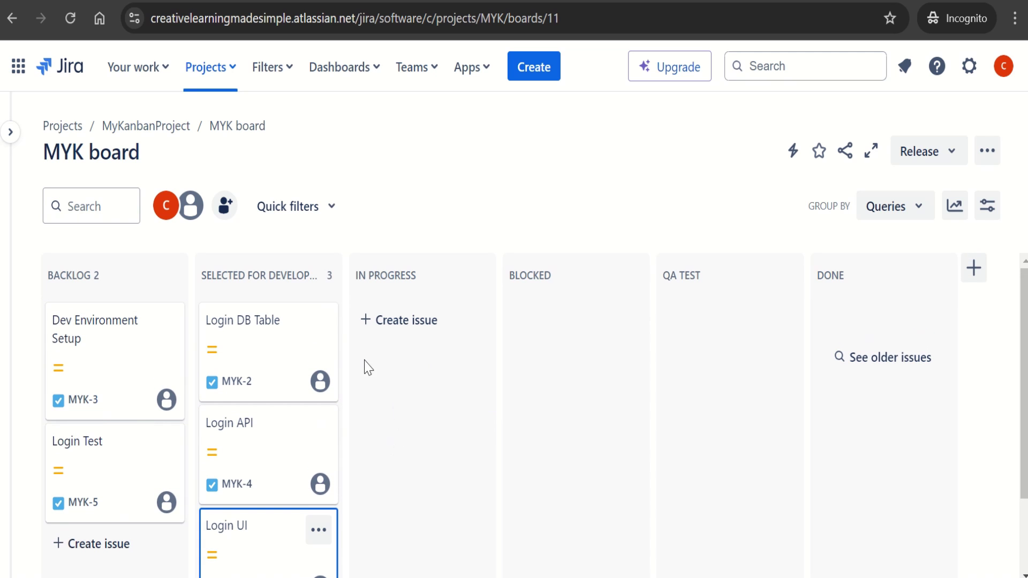
drag(282, 542, 351, 308)
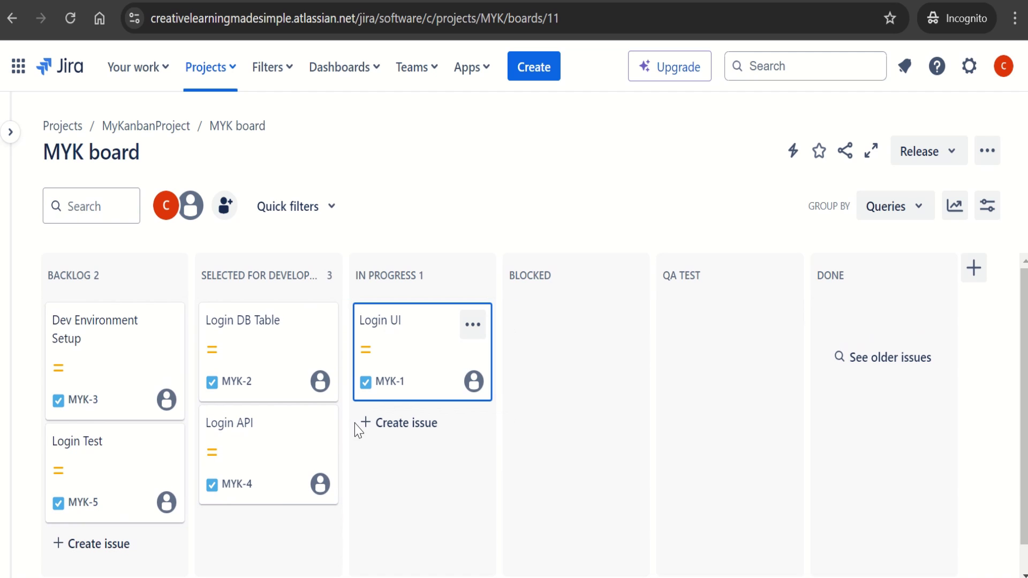
drag(262, 353, 351, 412)
drag(263, 332, 471, 568)
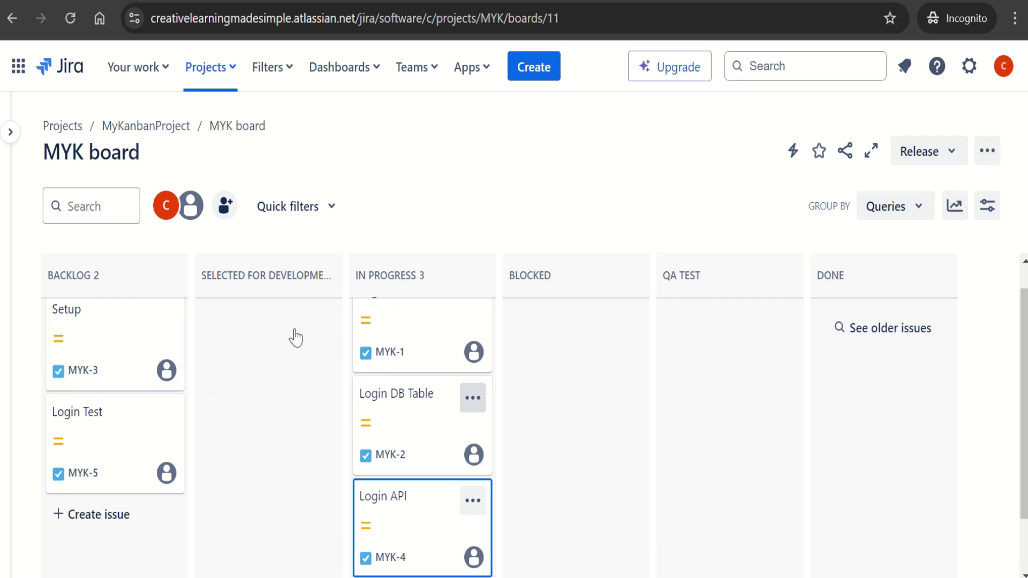
Move the Dev Environment Setup issue to Selected for Development and the Login Test issue to QA Test
drag(99, 326, 199, 300)
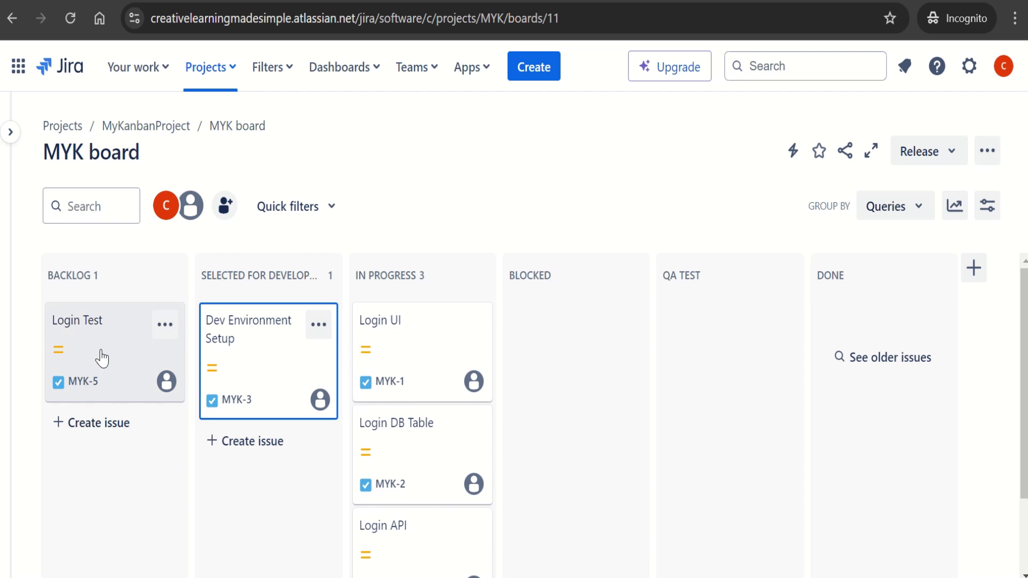
drag(99, 353, 660, 392)
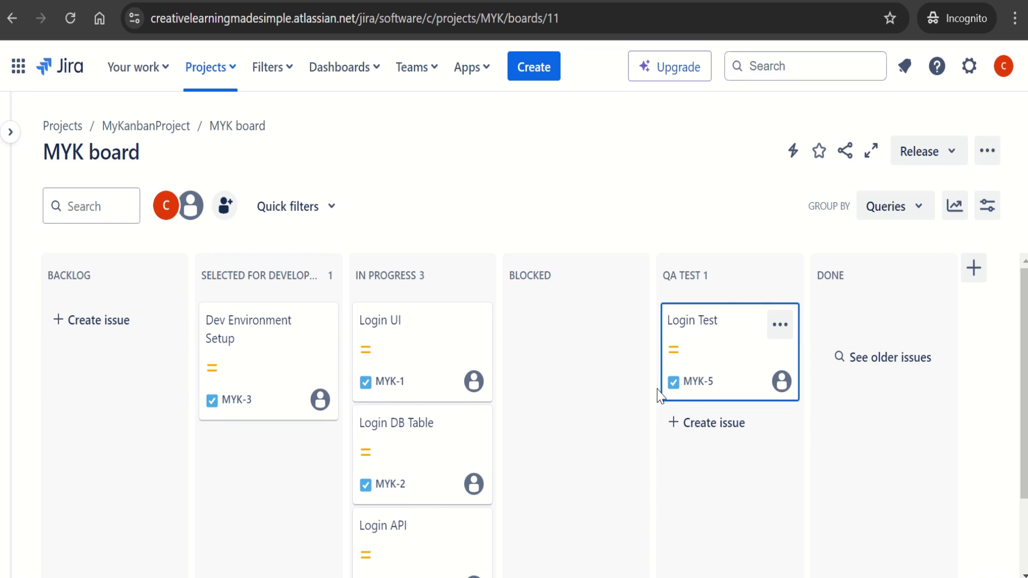
Create a Task issue titled "Den Env Test" in Backlog and move it below Dev Environment Setup in Selected for Development
click(107, 331)
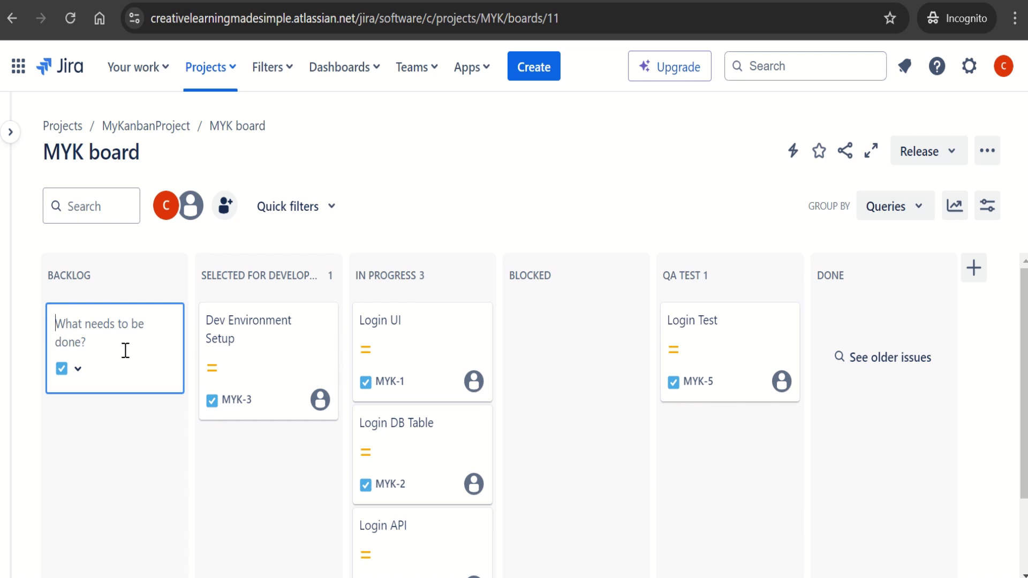
text(Den Env Test)
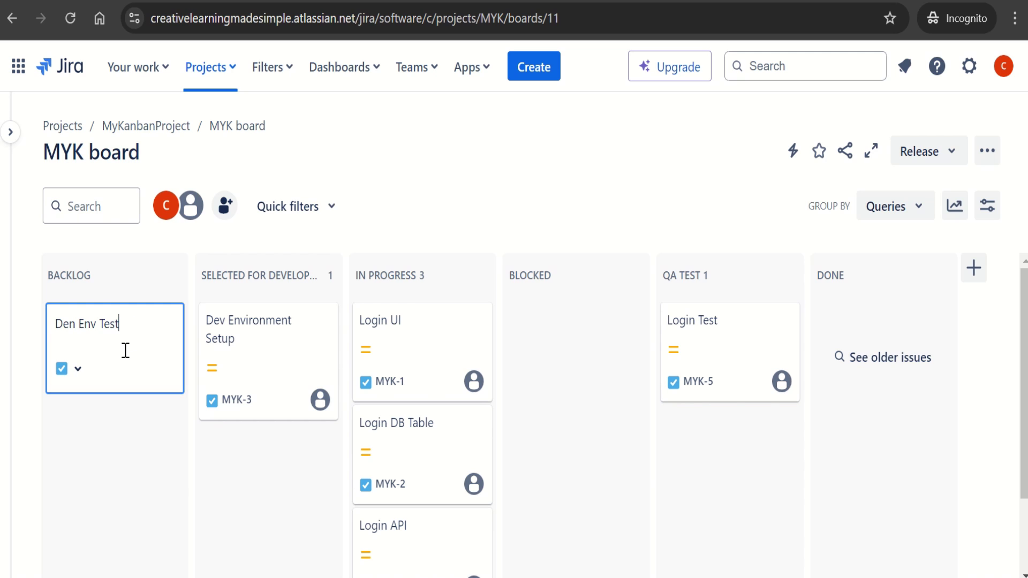
key(Return)
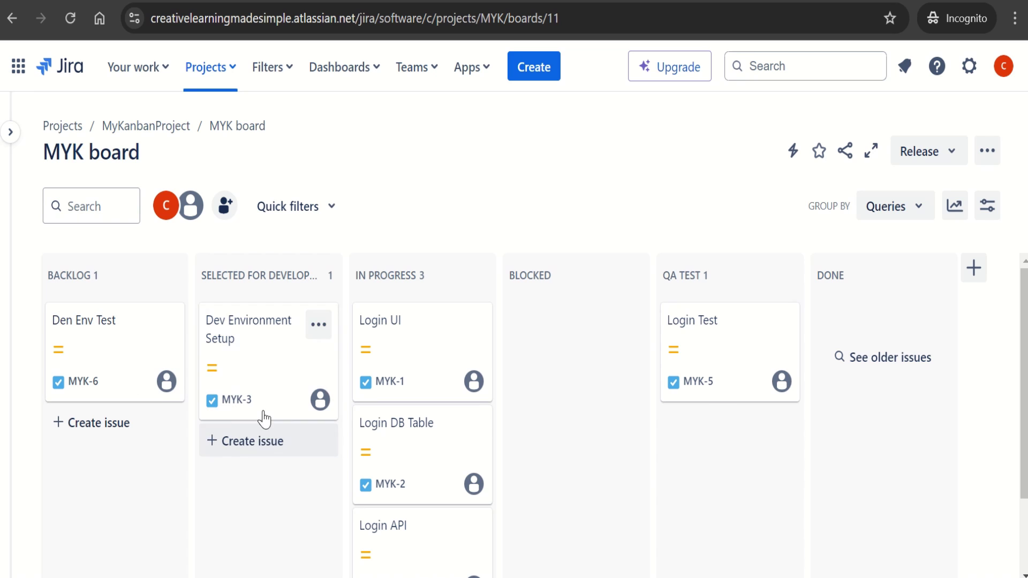
drag(105, 355, 283, 447)
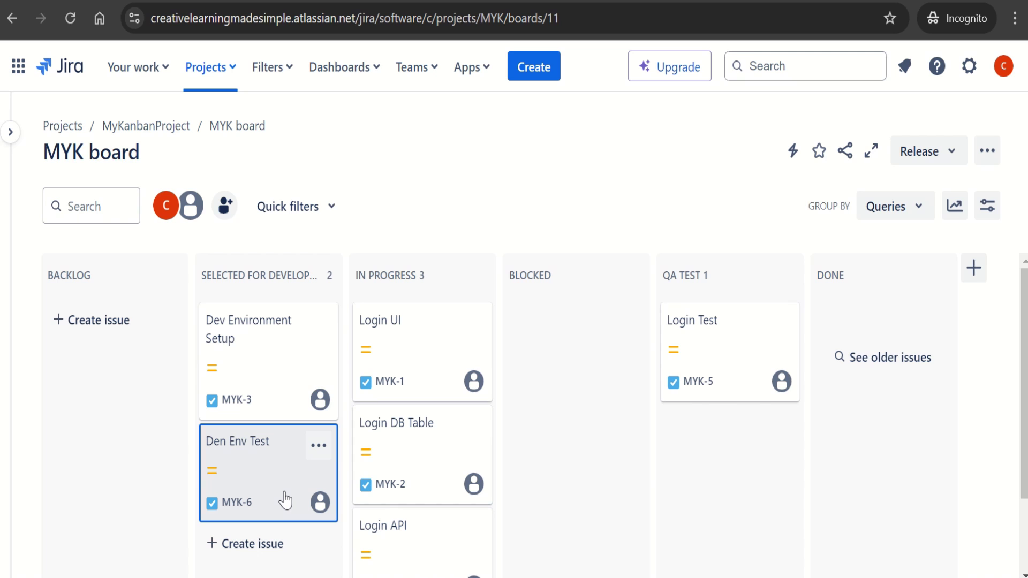
Try exceeding the QA Test limit with the Den Env Test issue, review the limit setting, and return the issue to Selected for Development
drag(266, 485, 664, 421)
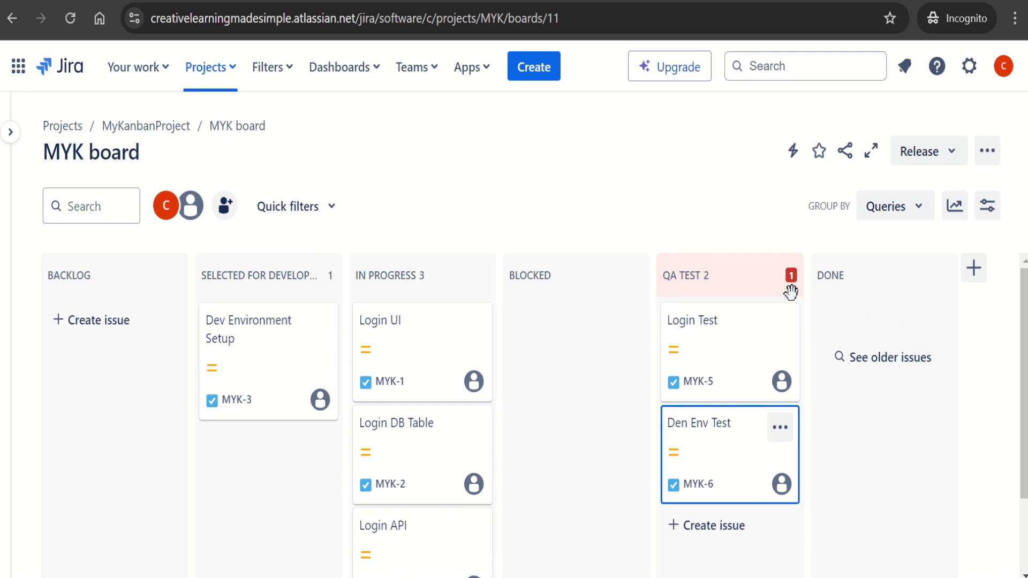
mouse_move(785, 284)
click(784, 277)
click(760, 323)
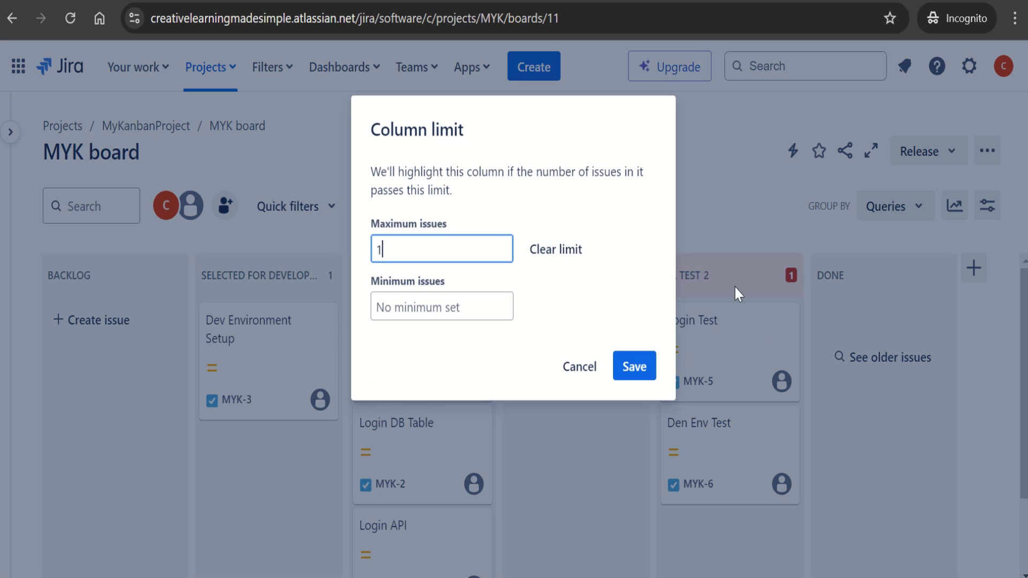
click(570, 369)
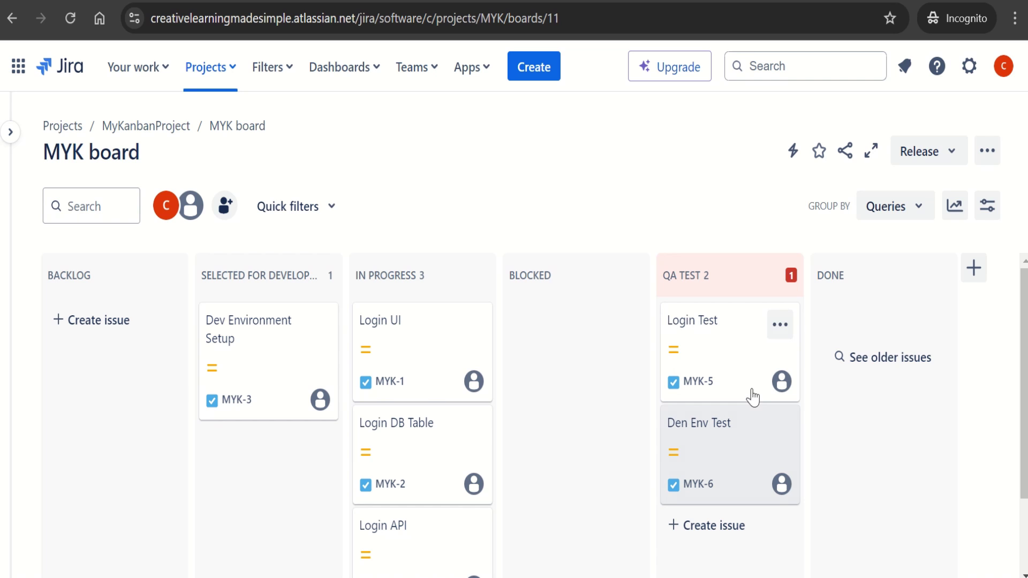
drag(736, 461, 195, 421)
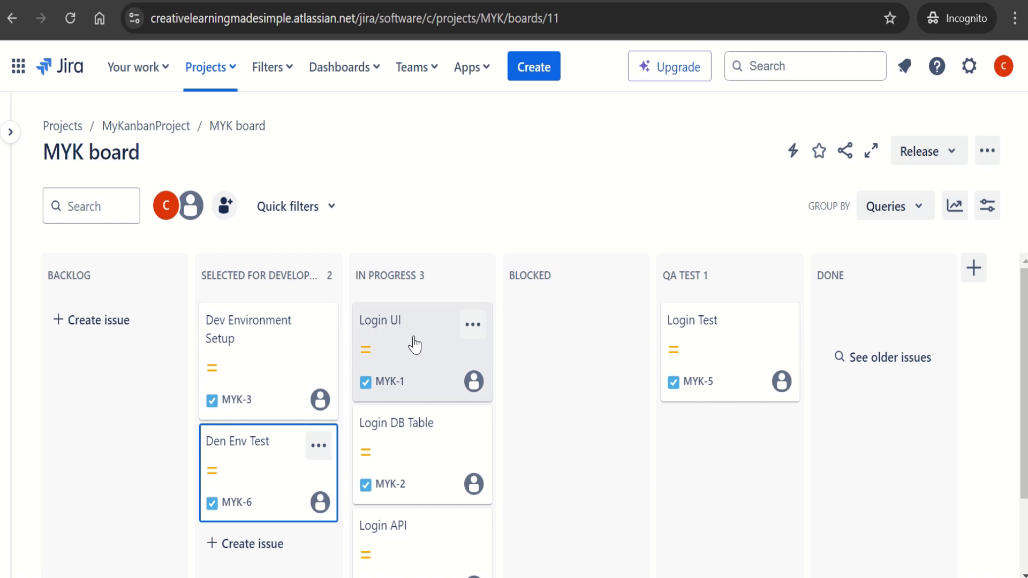
Set the original estimate of the Login Test issue to 1 day and close the issue
mouse_move(676, 419)
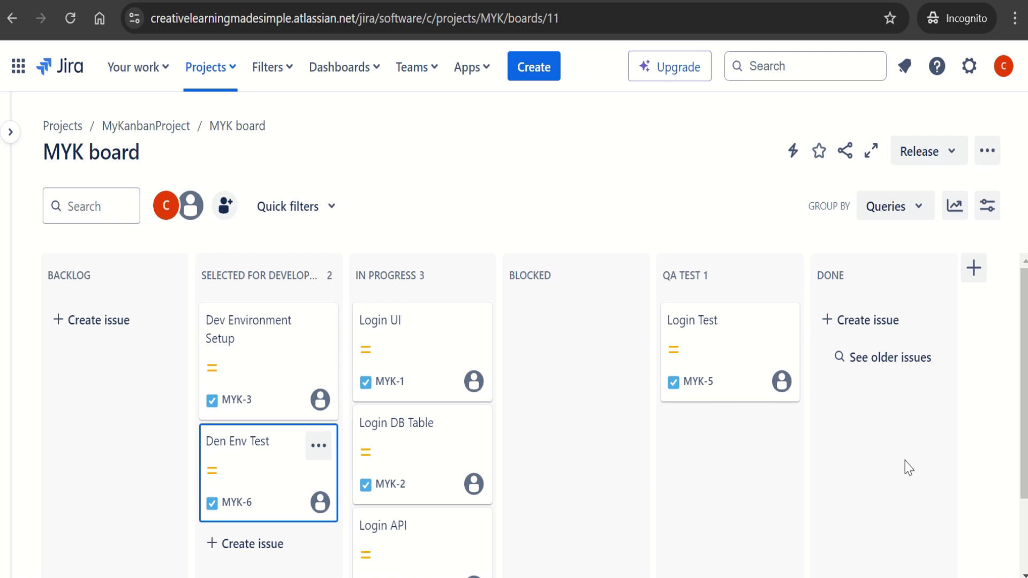
right_click(701, 323)
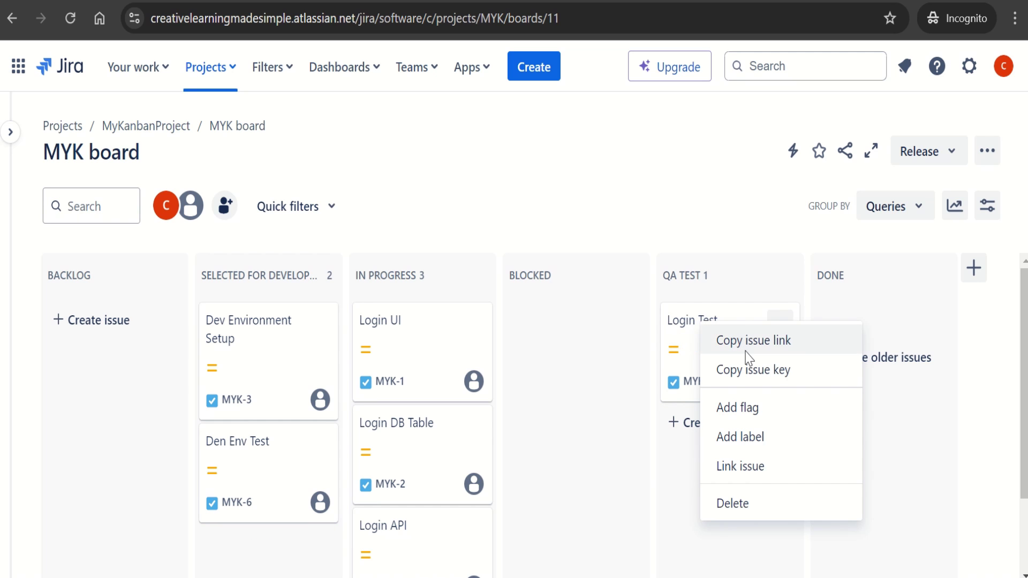
click(630, 373)
click(695, 322)
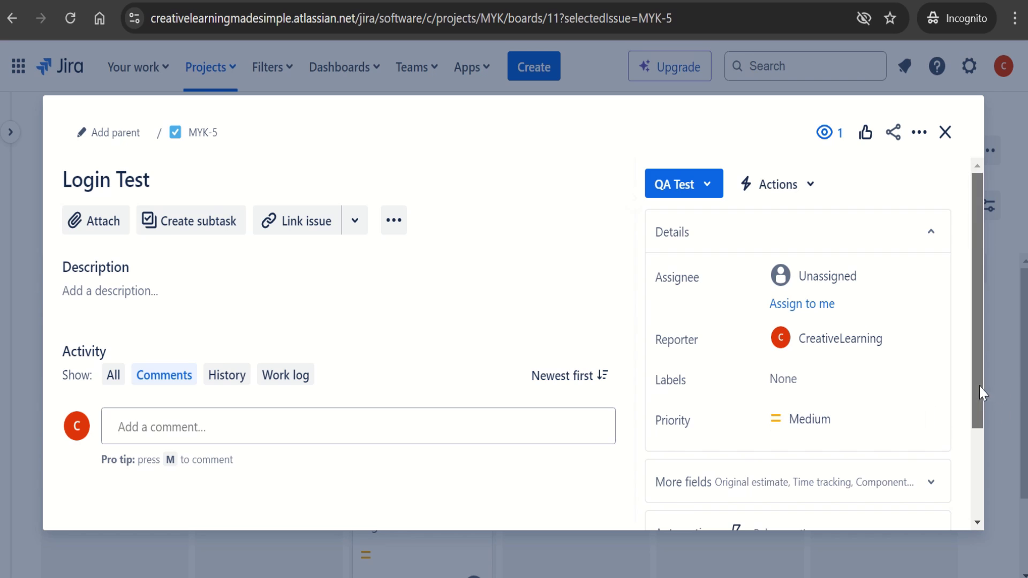
drag(979, 386, 979, 489)
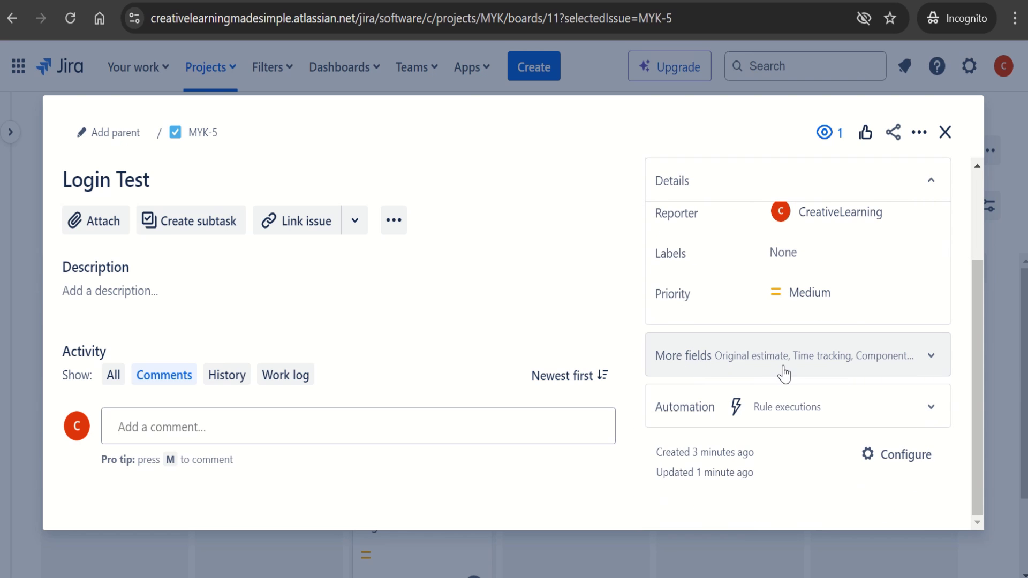
click(930, 358)
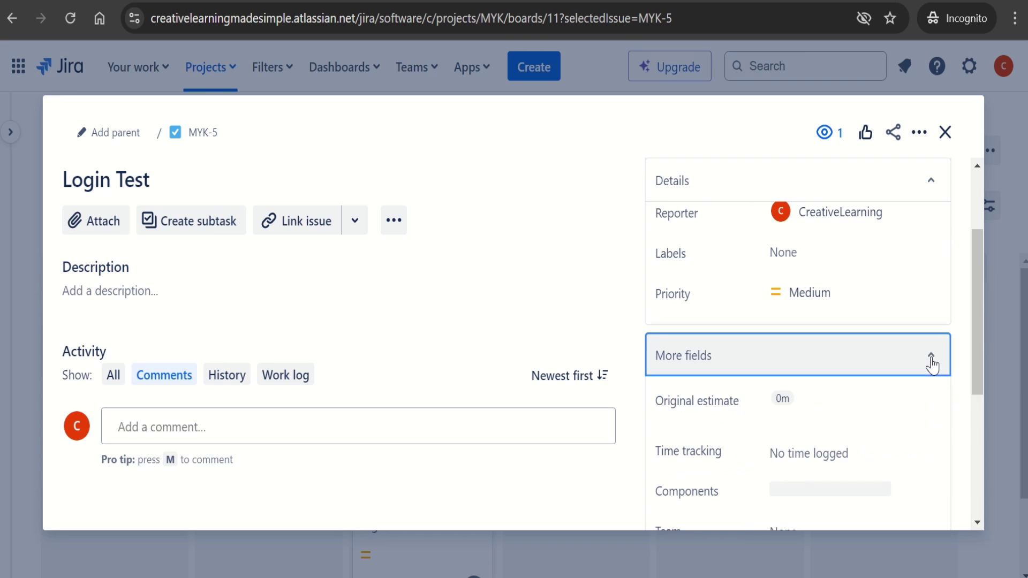
click(783, 410)
drag(804, 399, 624, 411)
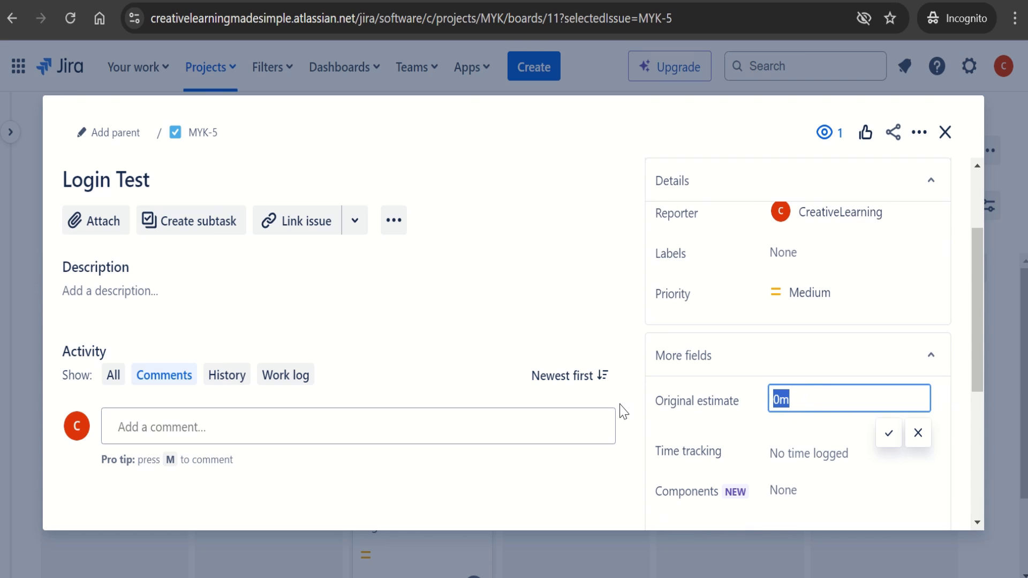
text(8)
click(886, 440)
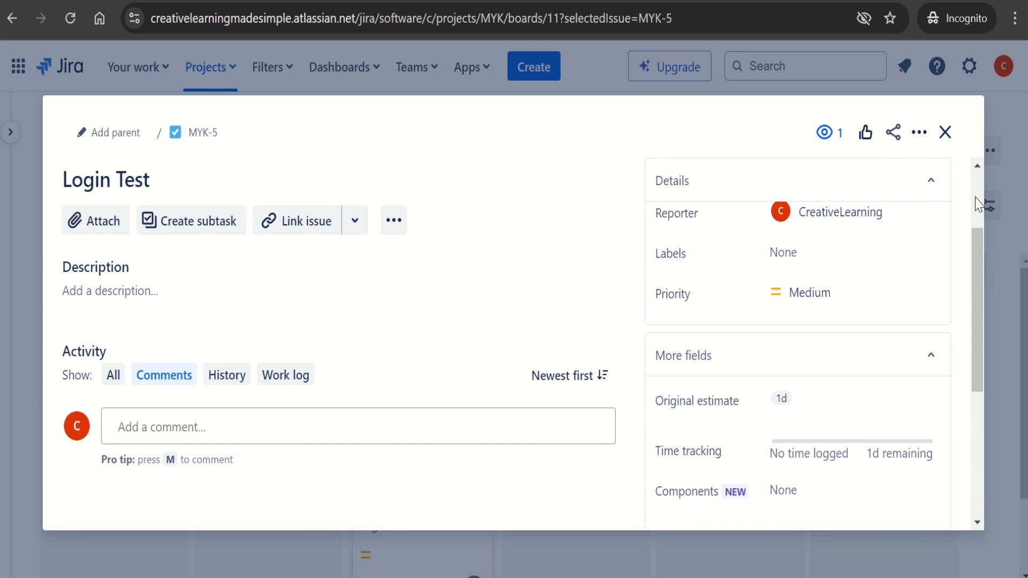
scroll(979, 203, up, 3)
click(952, 143)
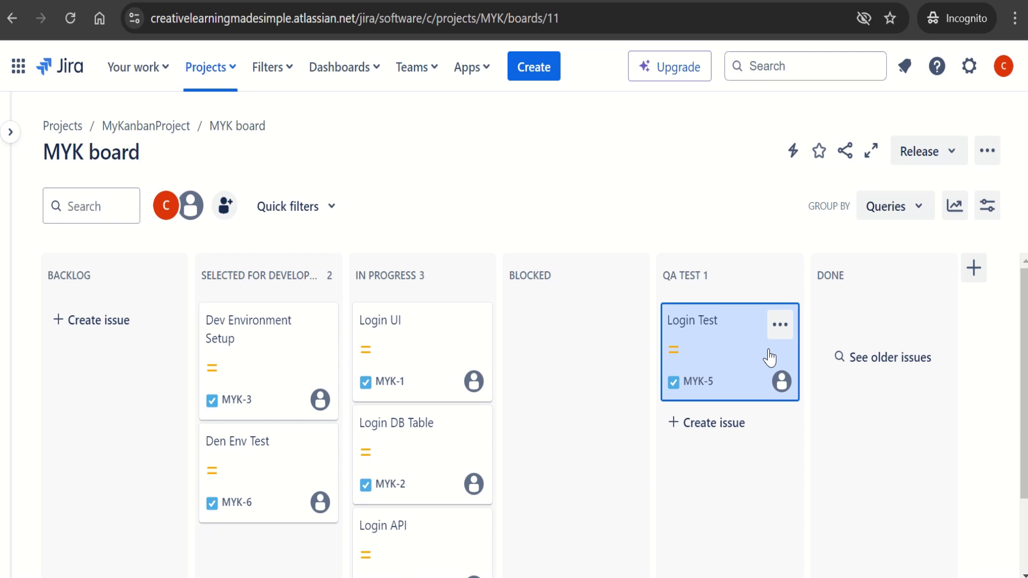
Add the Original estimate field to the Kanban board's card layout, then return to the board and reload it
click(988, 152)
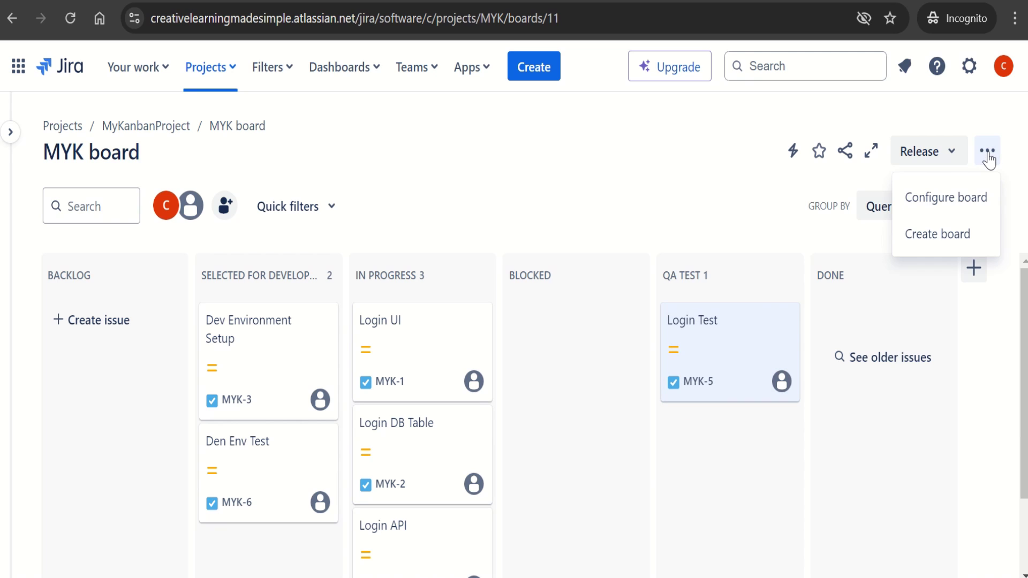
click(944, 206)
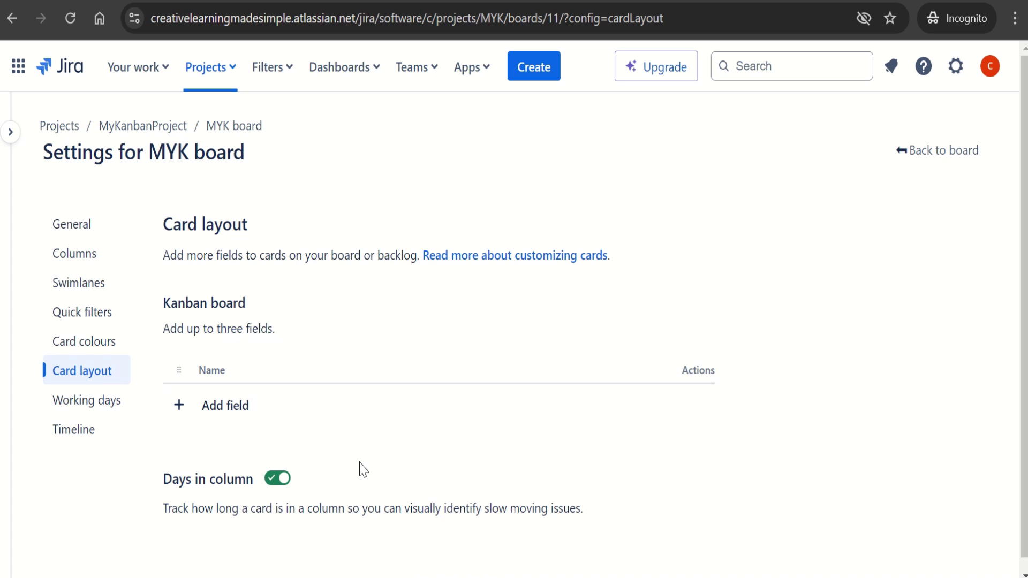
click(229, 408)
click(385, 417)
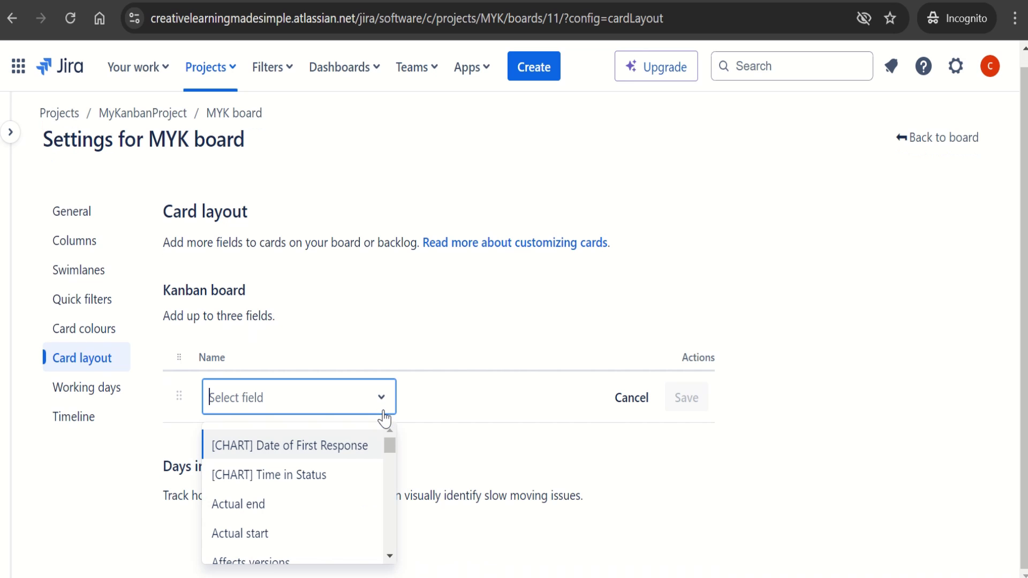
drag(390, 445, 397, 493)
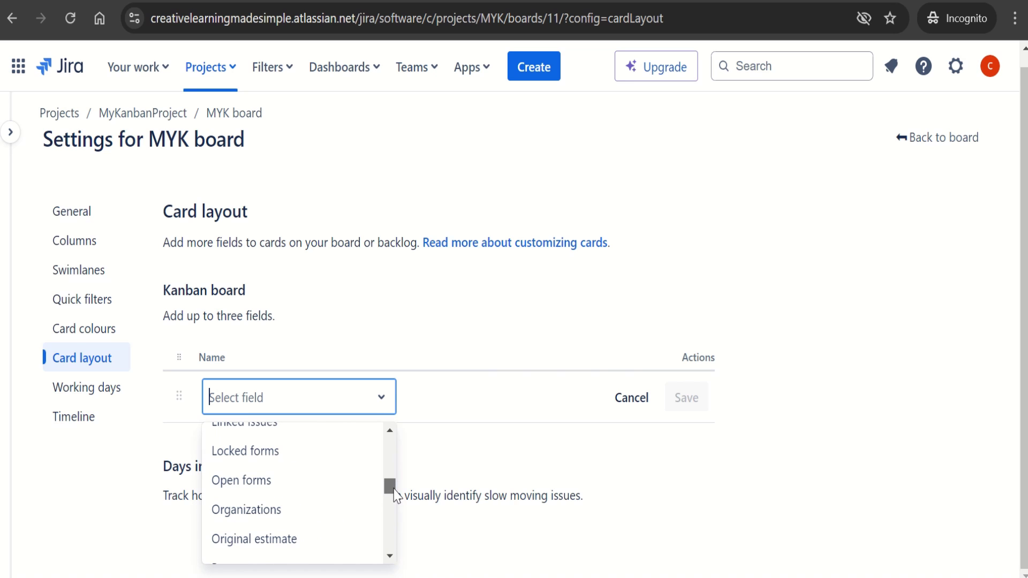
click(298, 539)
click(686, 399)
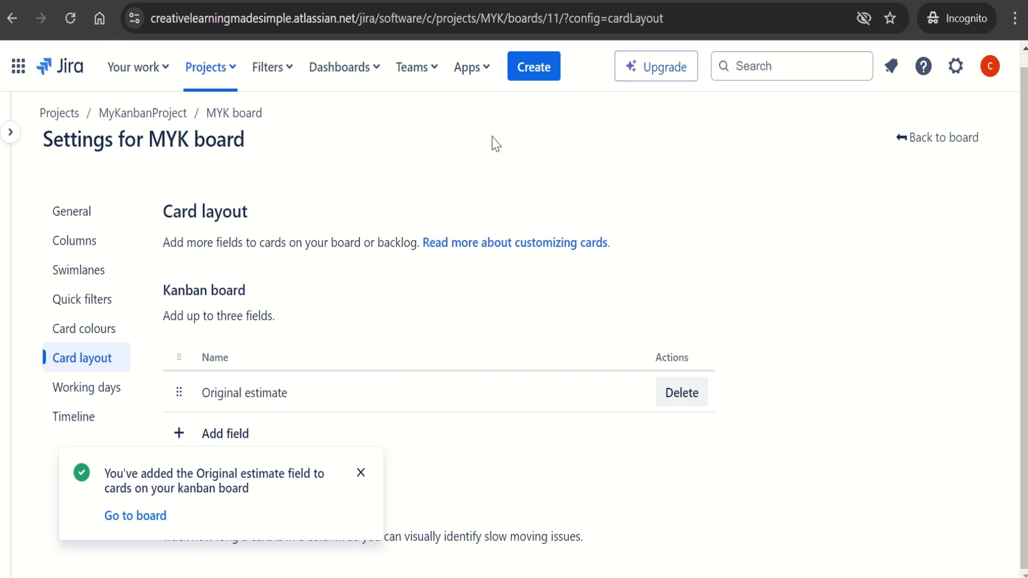
click(9, 20)
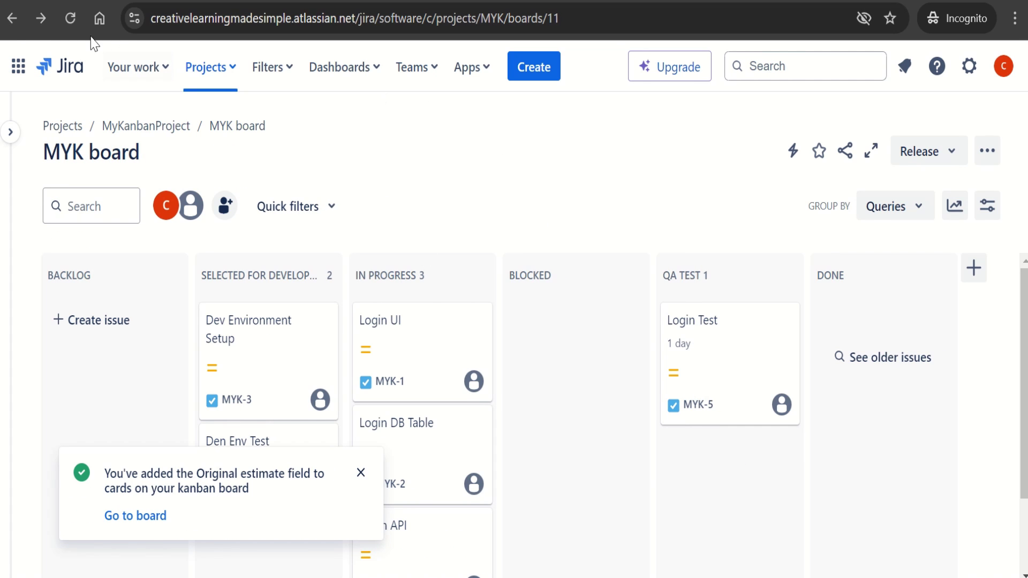
click(72, 20)
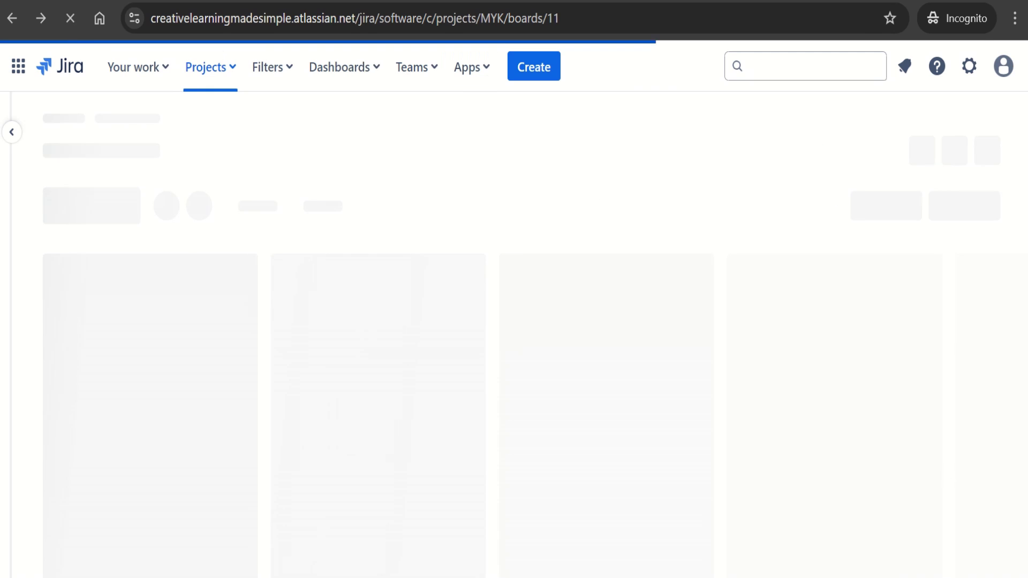
mouse_move(689, 360)
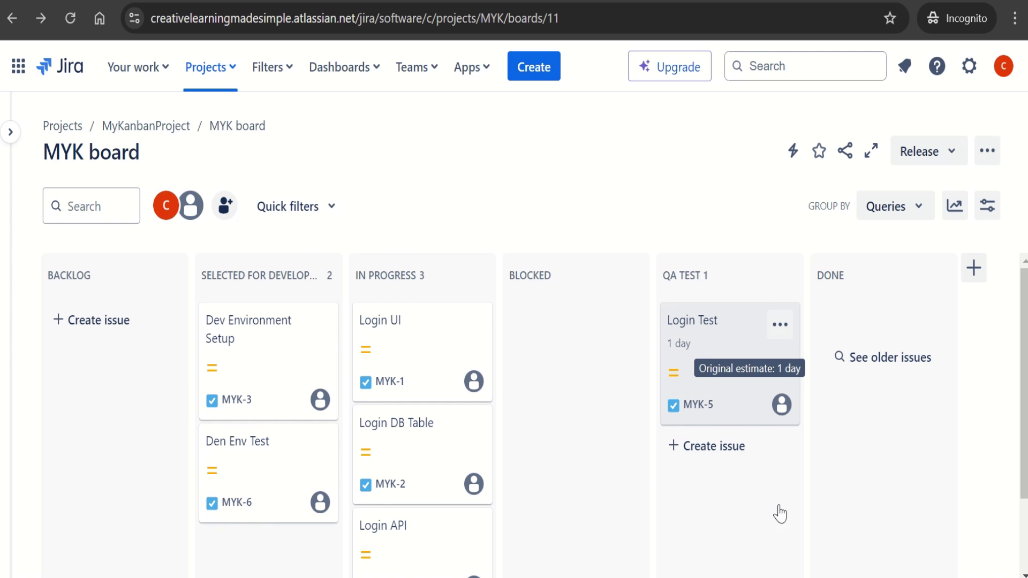
Log 4h of time spent on the Login Test issue and close the issue
click(780, 326)
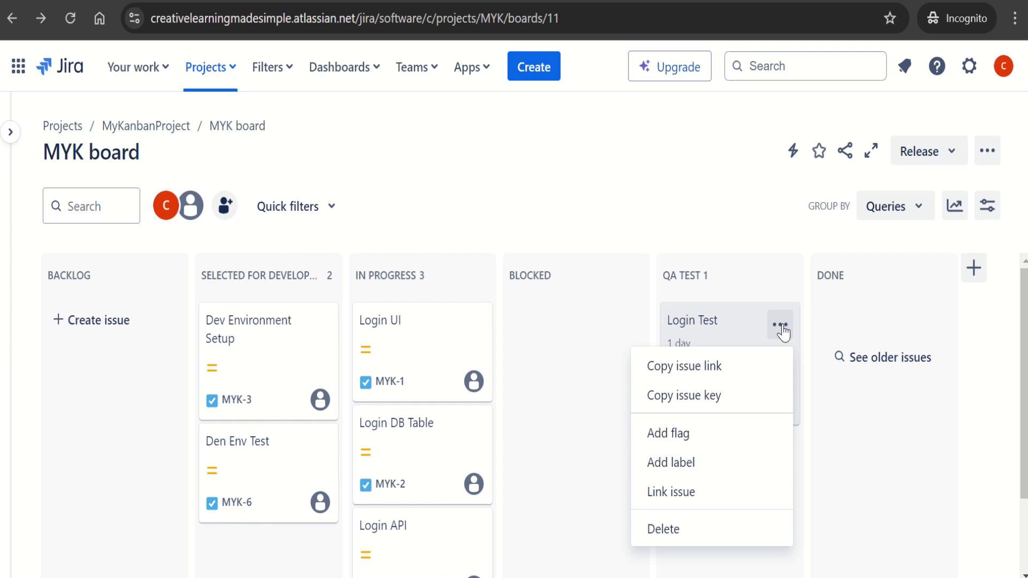
click(694, 328)
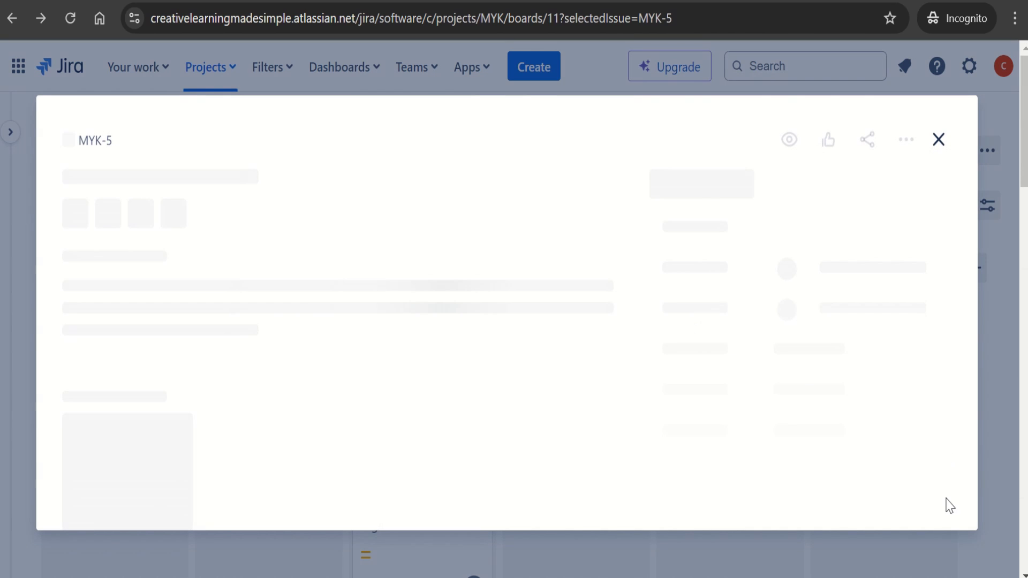
drag(975, 309, 985, 455)
scroll(943, 445, up, 5)
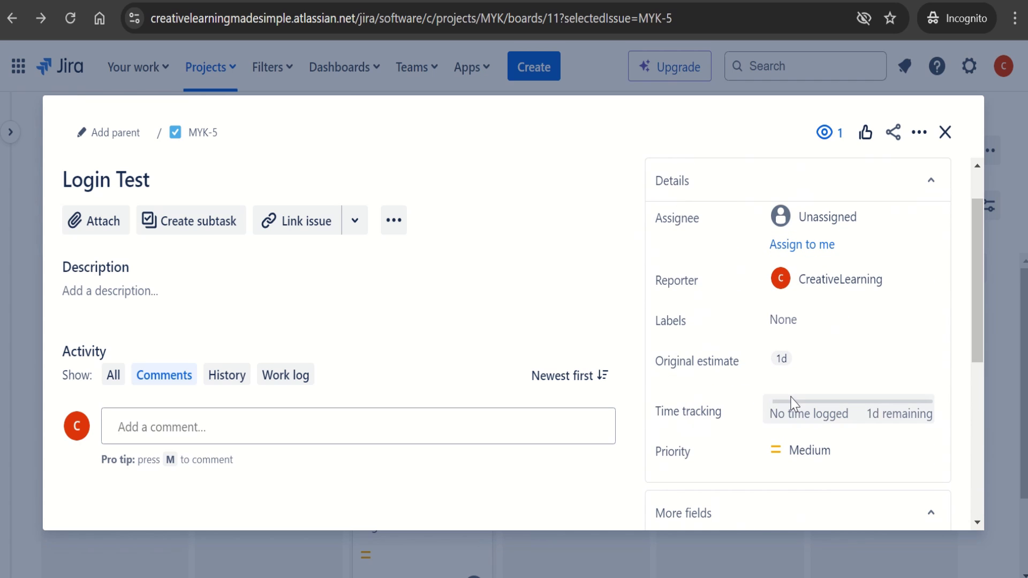
click(795, 406)
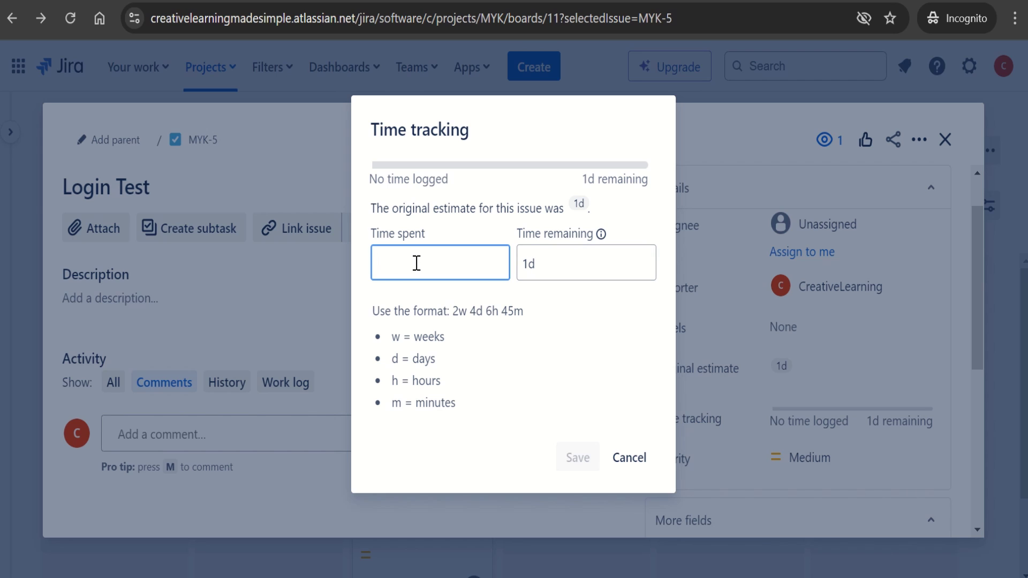
text(4)
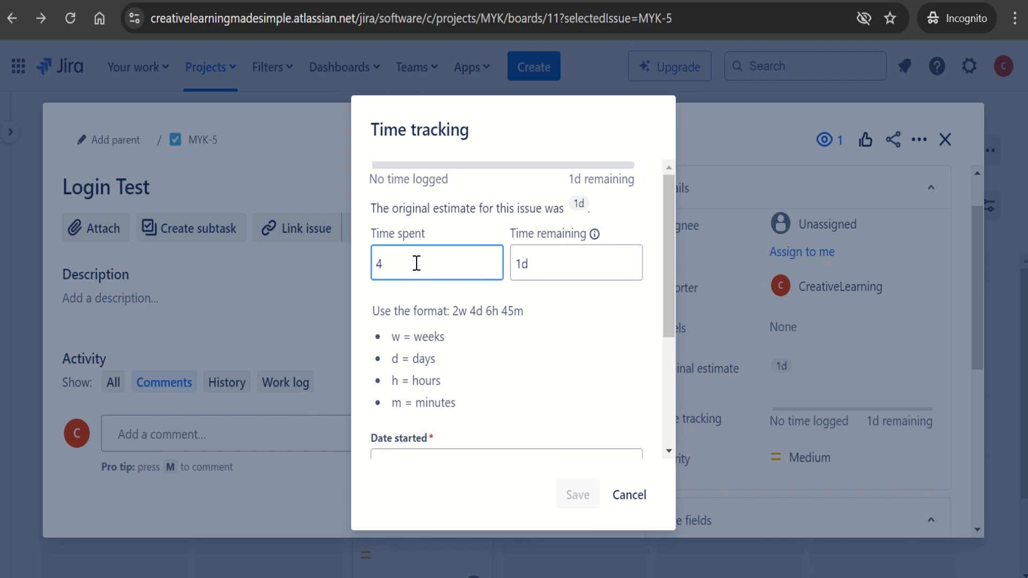
text(h)
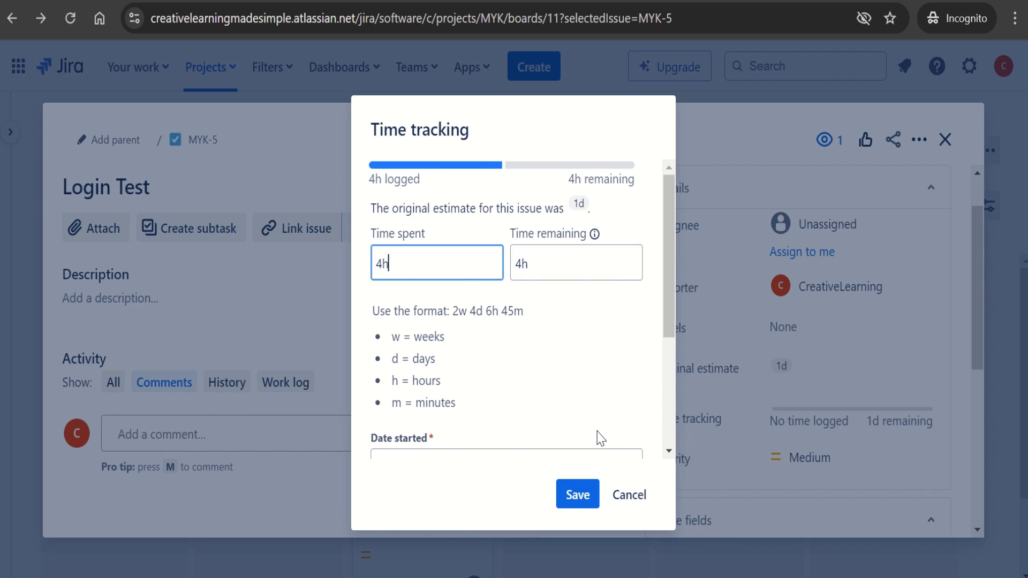
click(588, 493)
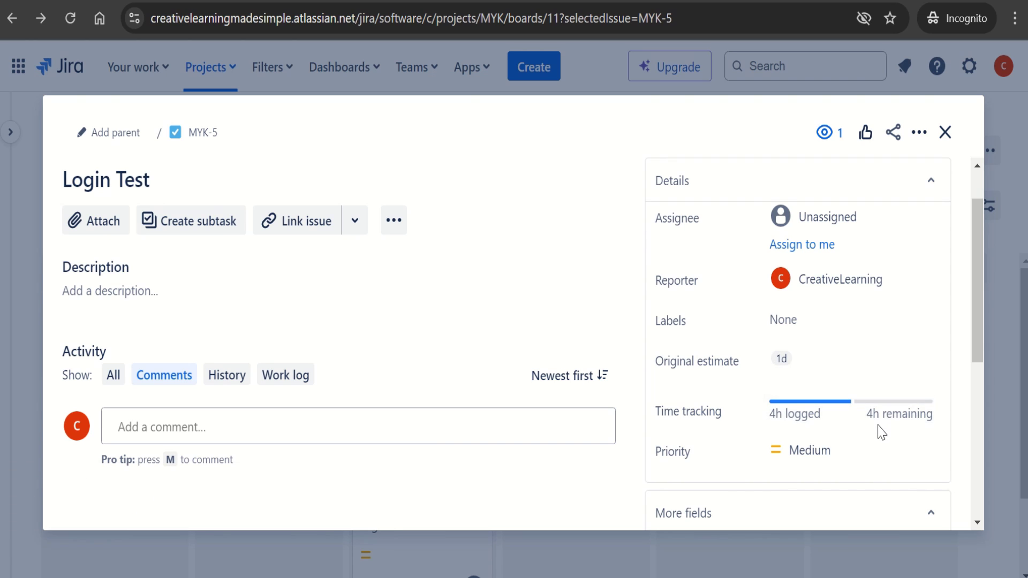
click(945, 132)
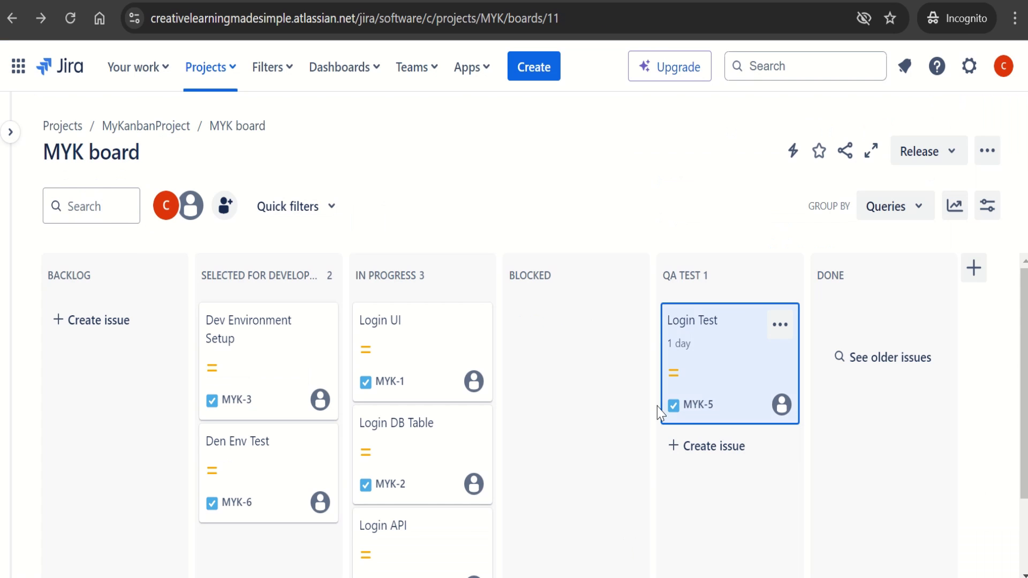
Open the board configuration separately, add the Remaining Estimate field to the card layout, and check both estimates on the Login Test card
click(990, 156)
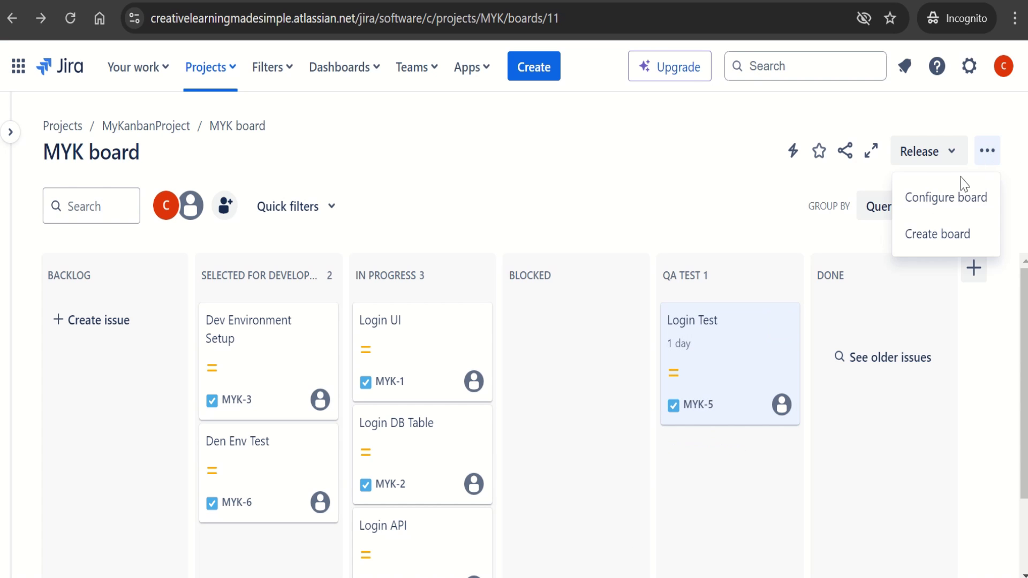
right_click(932, 204)
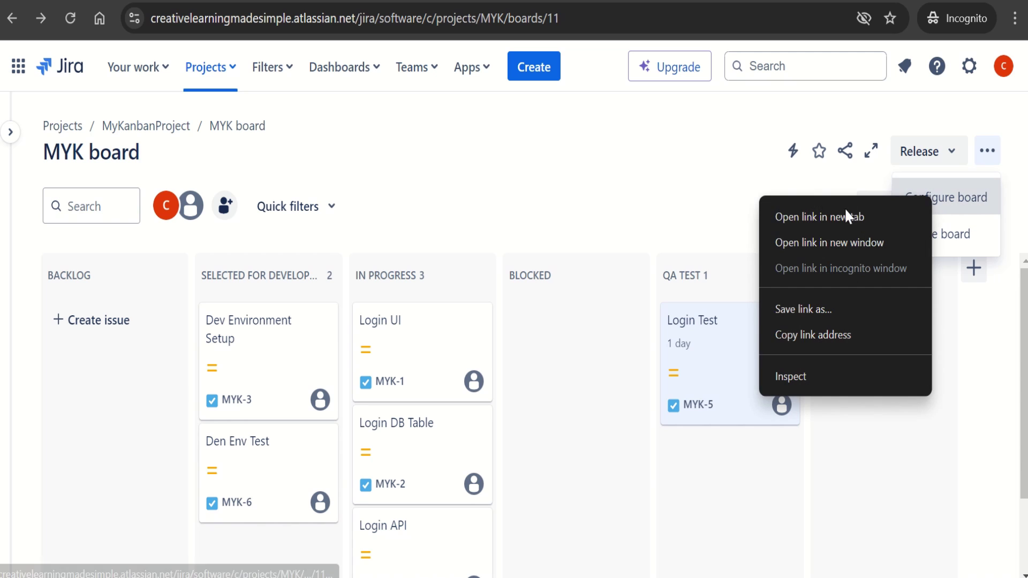
click(844, 214)
key(ctrl+Tab)
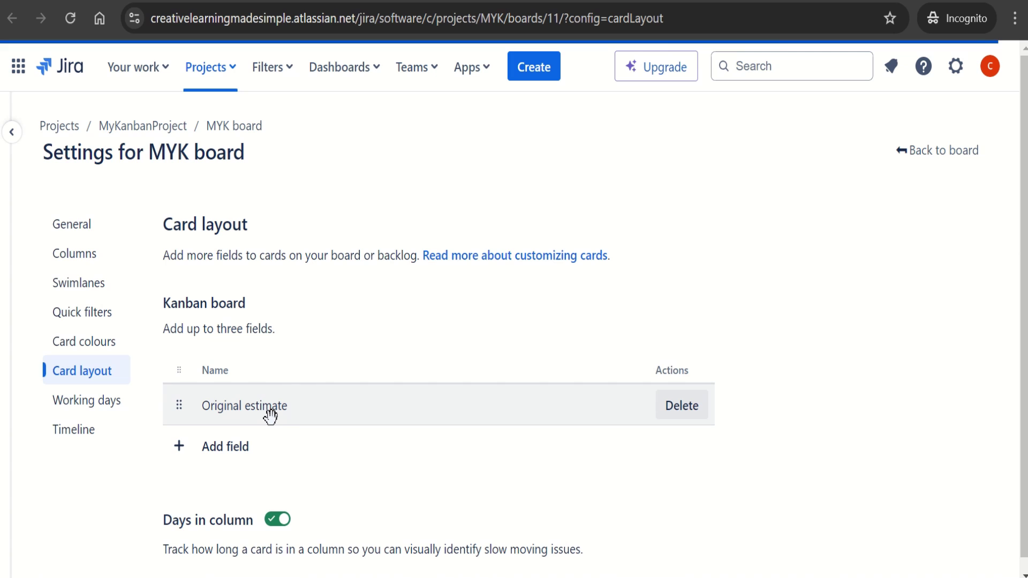
click(242, 449)
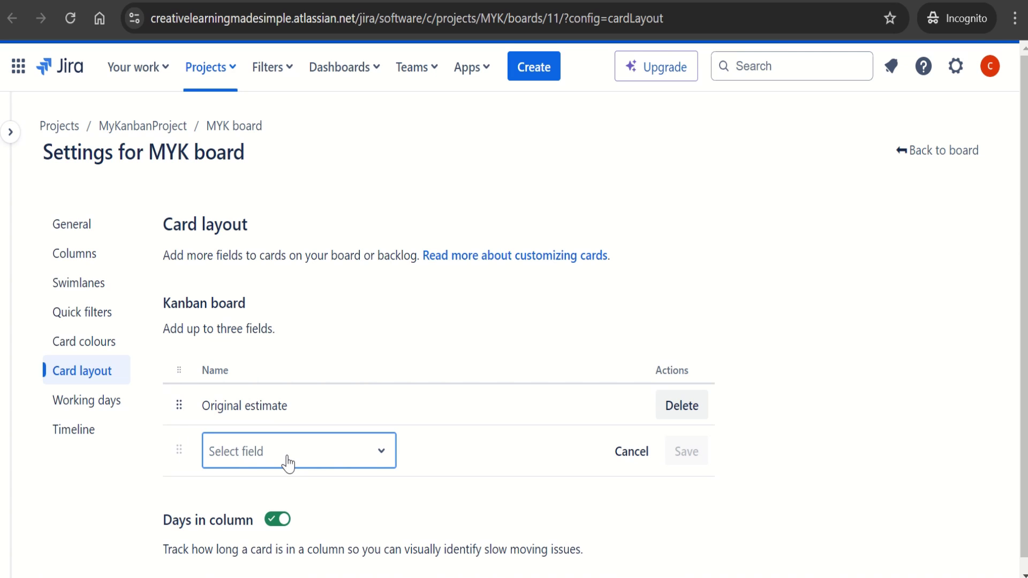
text(remaining)
click(378, 488)
click(691, 449)
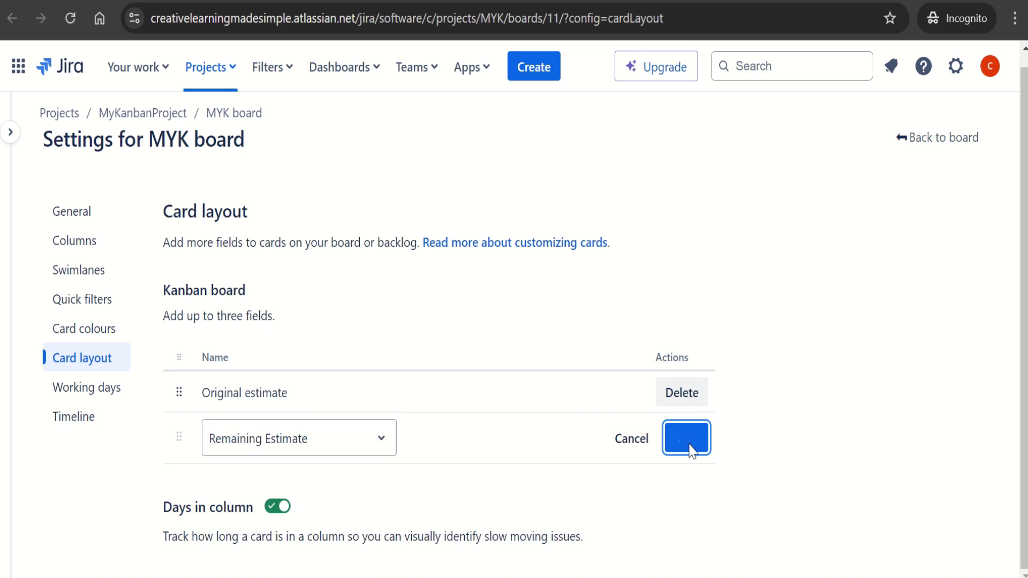
click(252, 113)
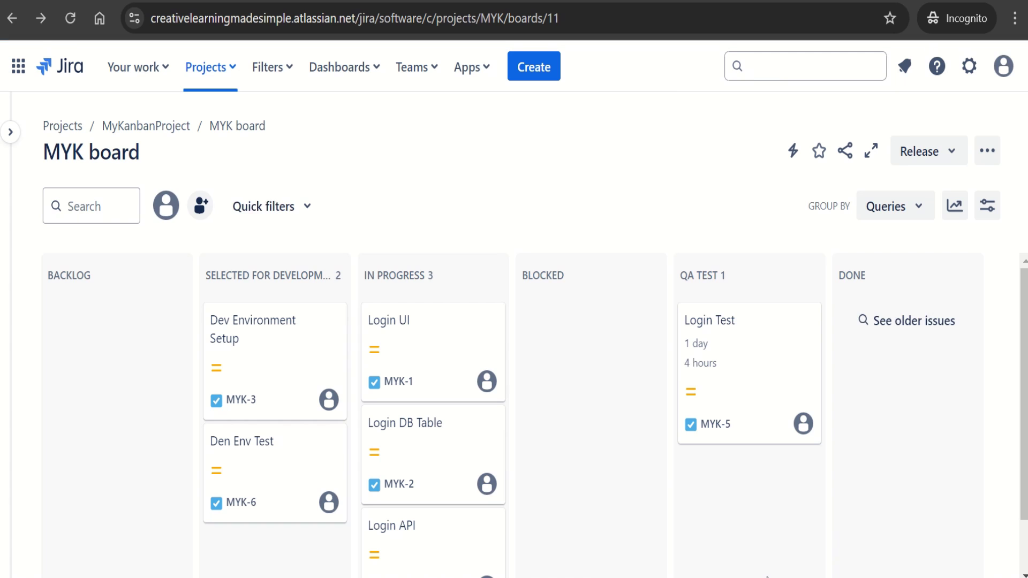
mouse_move(695, 354)
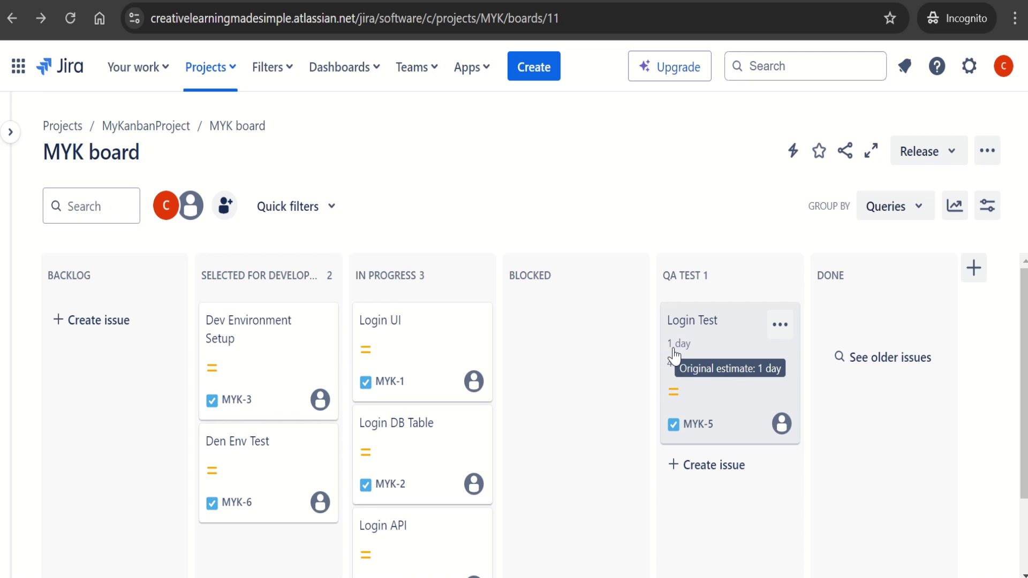
mouse_move(681, 377)
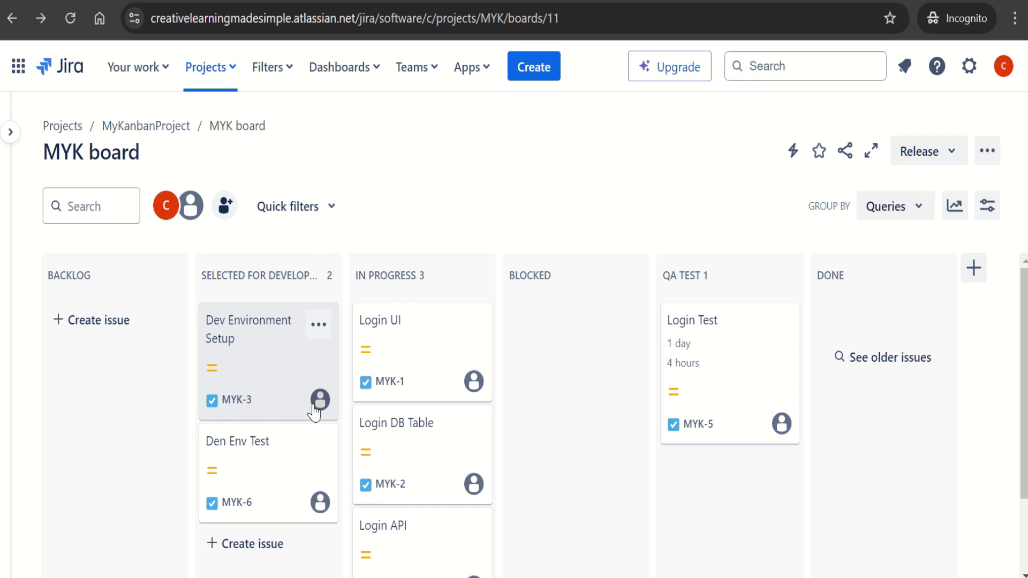
Review the options for adding people to MyKanbanProject and close the dialog without adding anyone
mouse_move(321, 409)
click(225, 208)
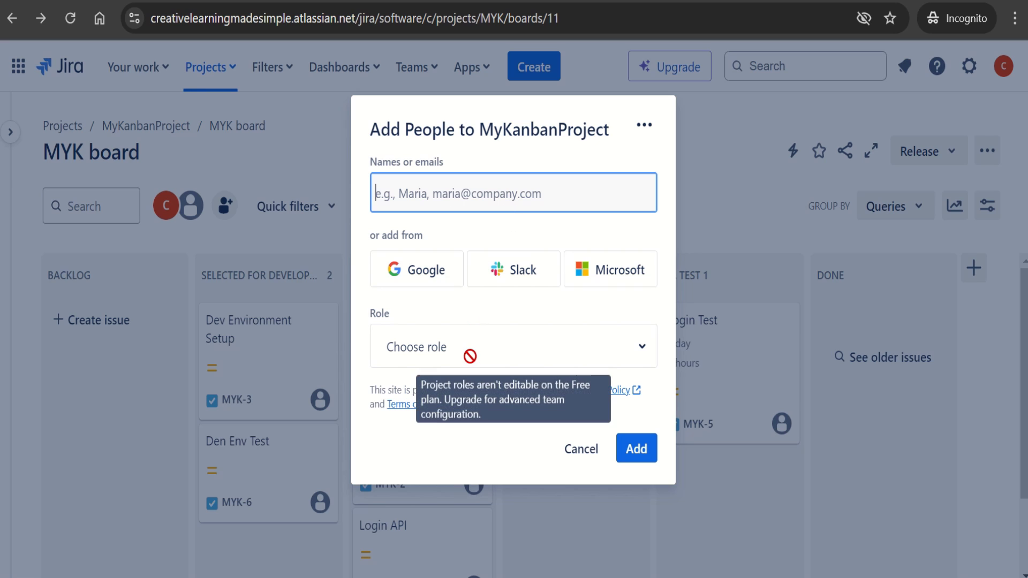
click(585, 461)
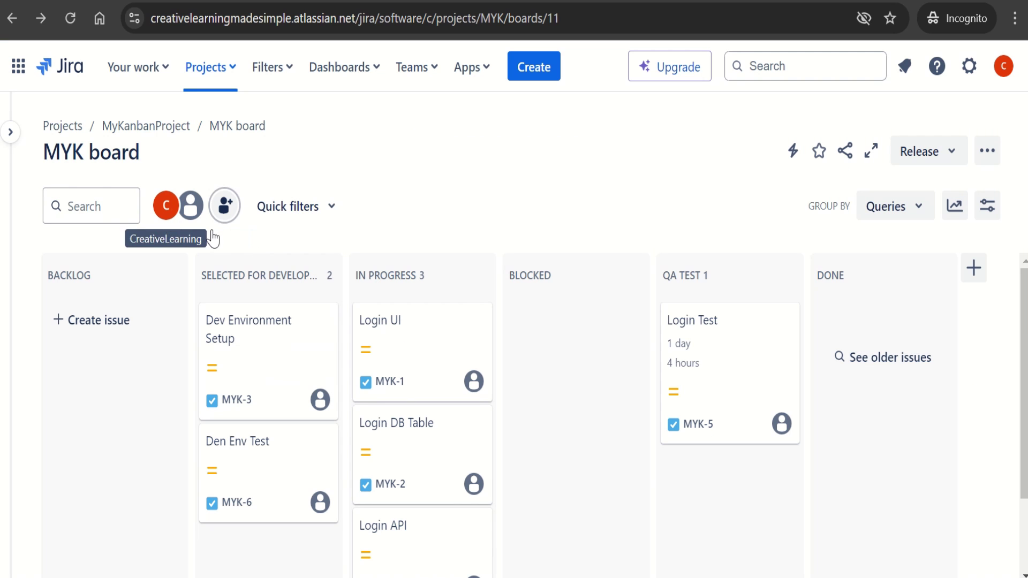
Assign the Login UI issue in In Progress to CreativeLearning
click(474, 382)
click(359, 526)
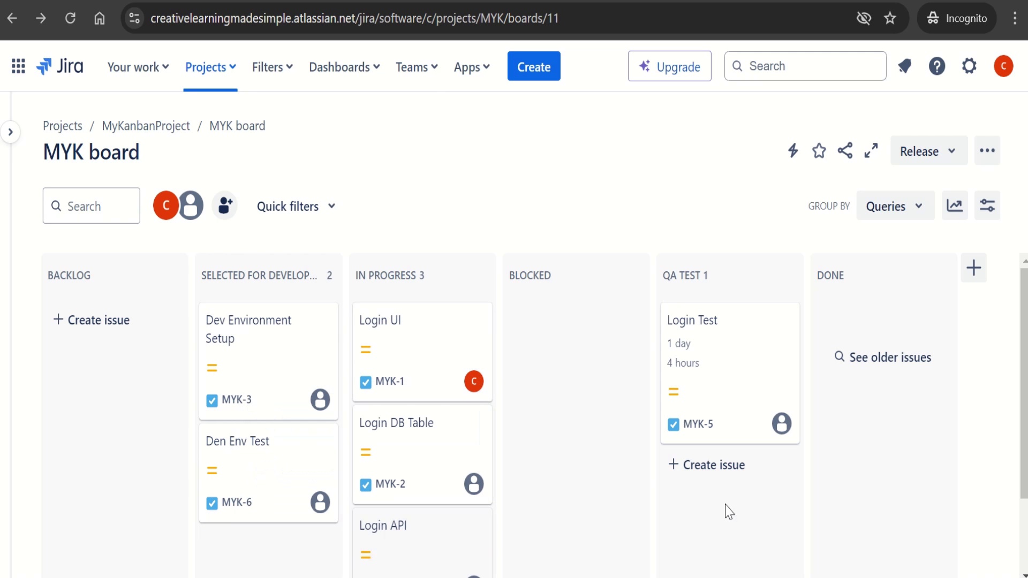
click(473, 484)
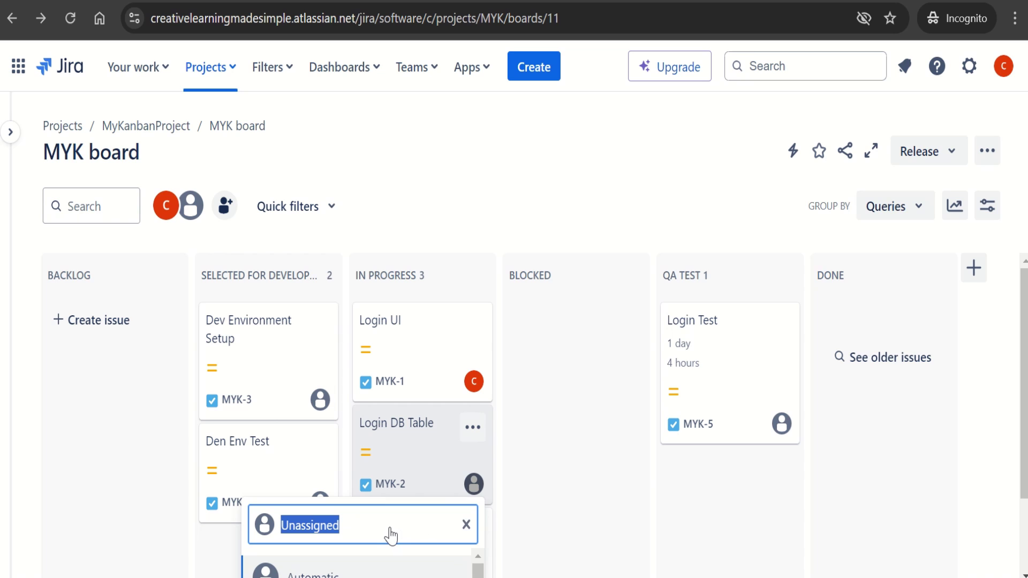
key(BackSpace)
text(c)
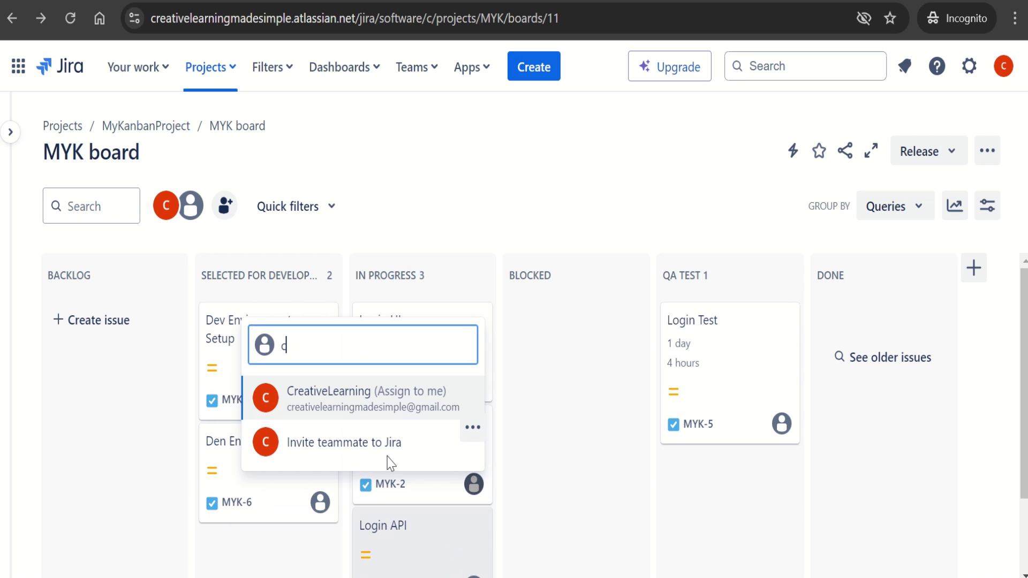
click(353, 406)
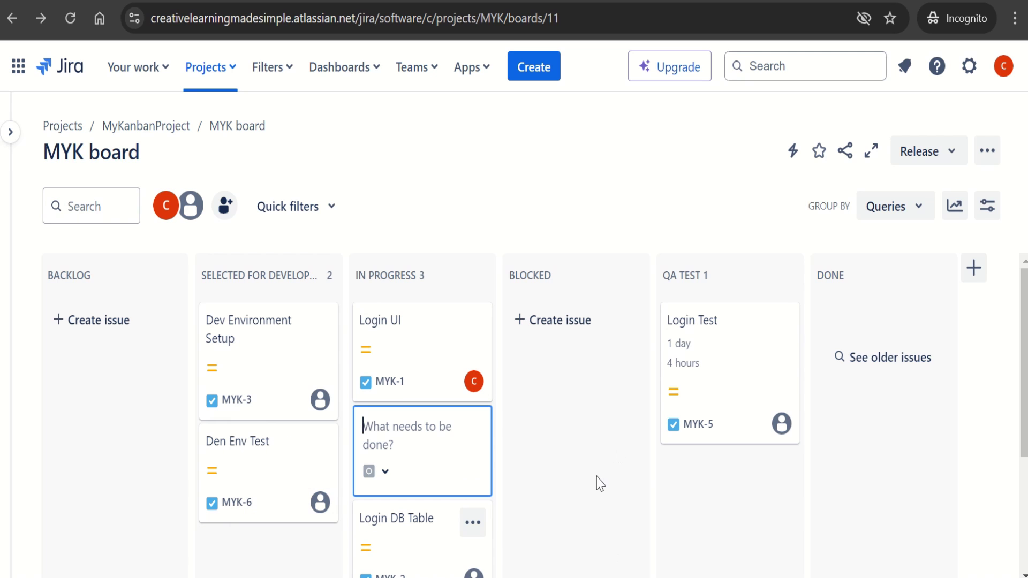
key(Escape)
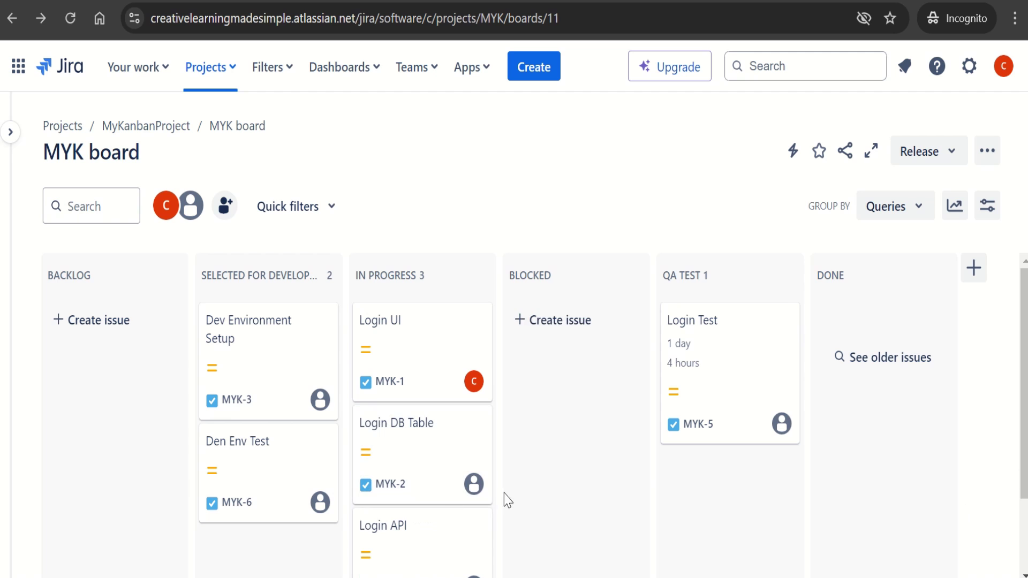
Assign the Login DB Table issue in In Progress to CreativeLearning
scroll(1022, 538, down, 2)
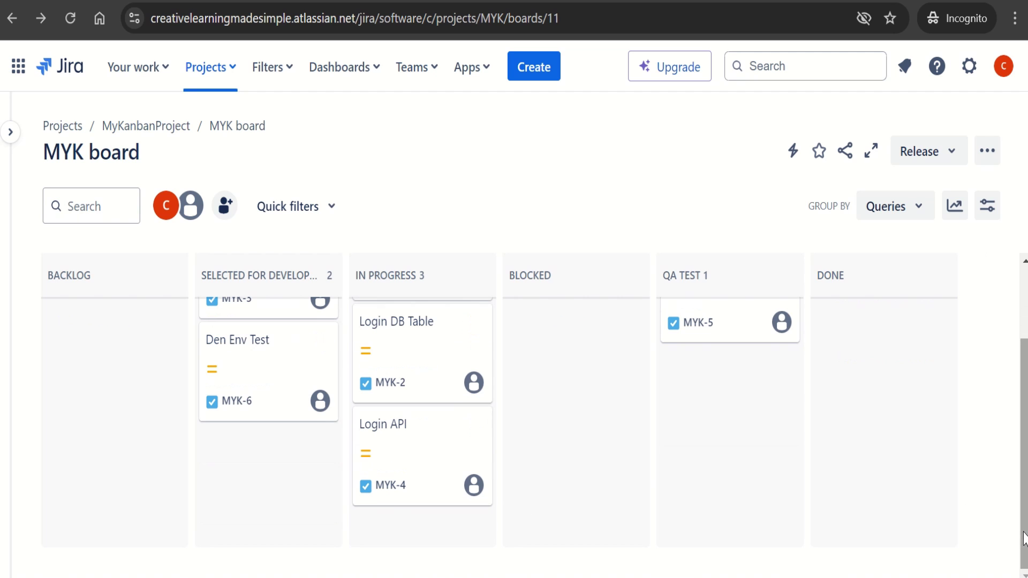
click(474, 383)
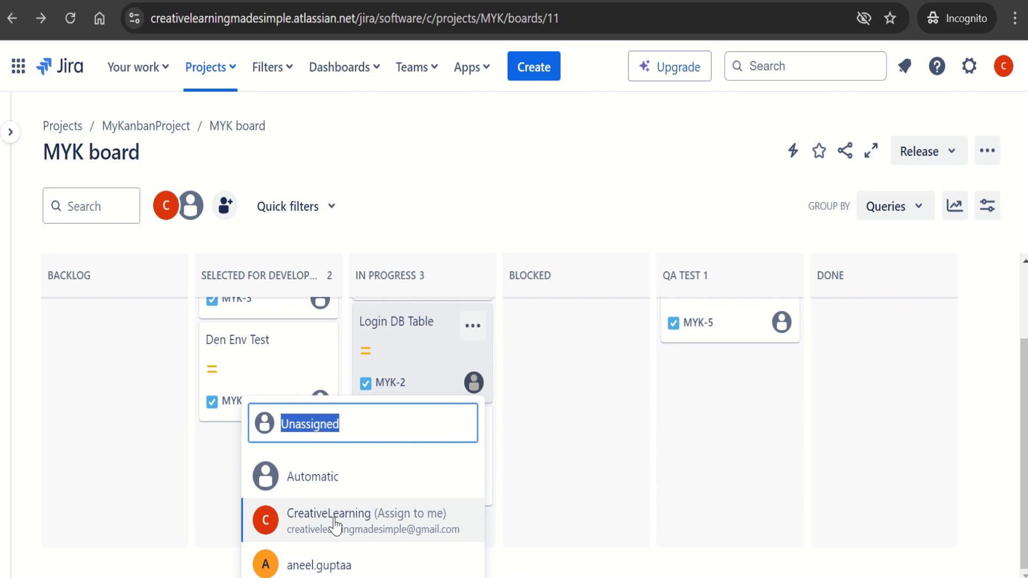
click(327, 544)
Assign both the Login API issue and the Den Env Test issue to the same other teammate instead of CreativeLearning
click(474, 485)
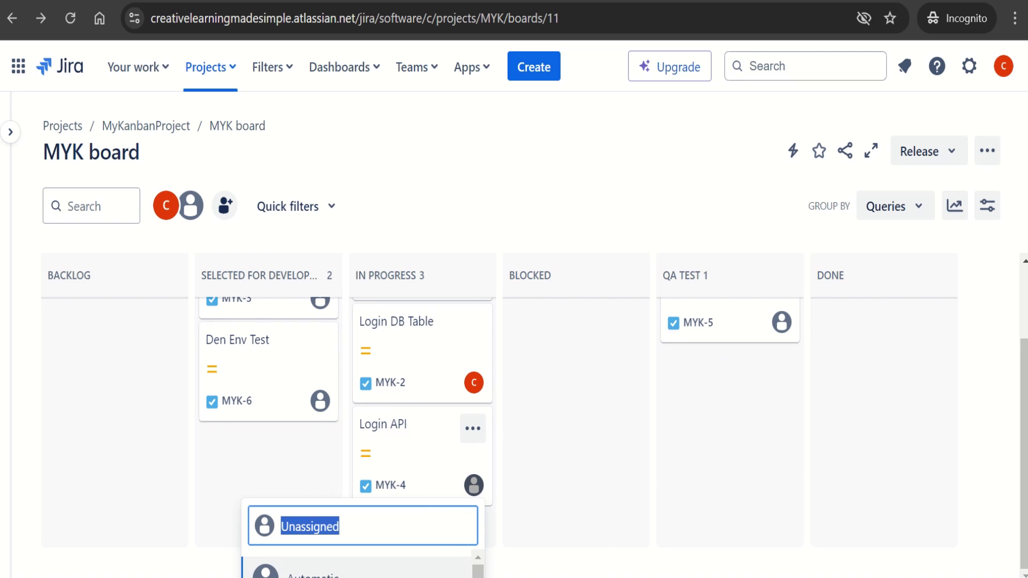
click(571, 456)
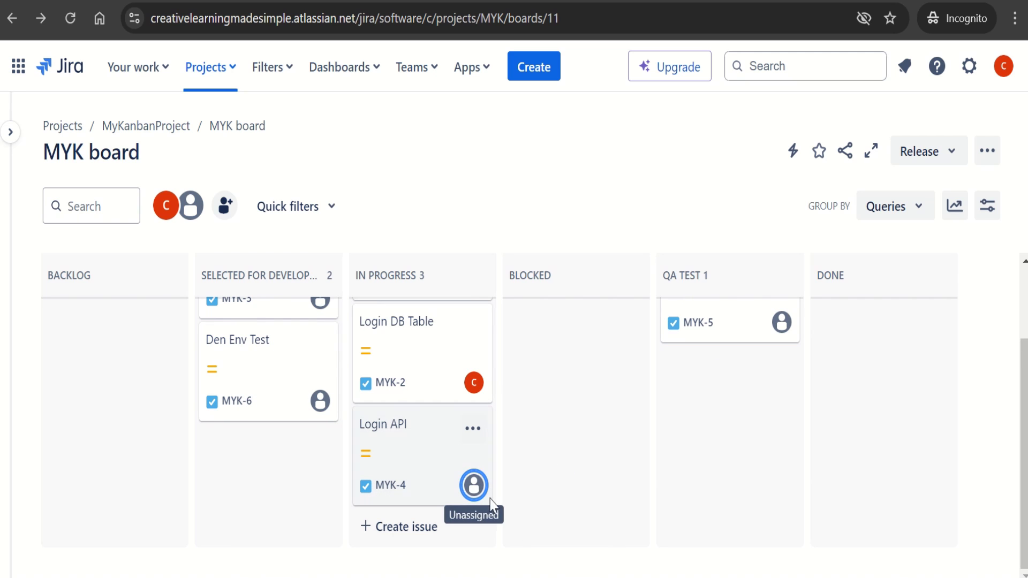
click(386, 428)
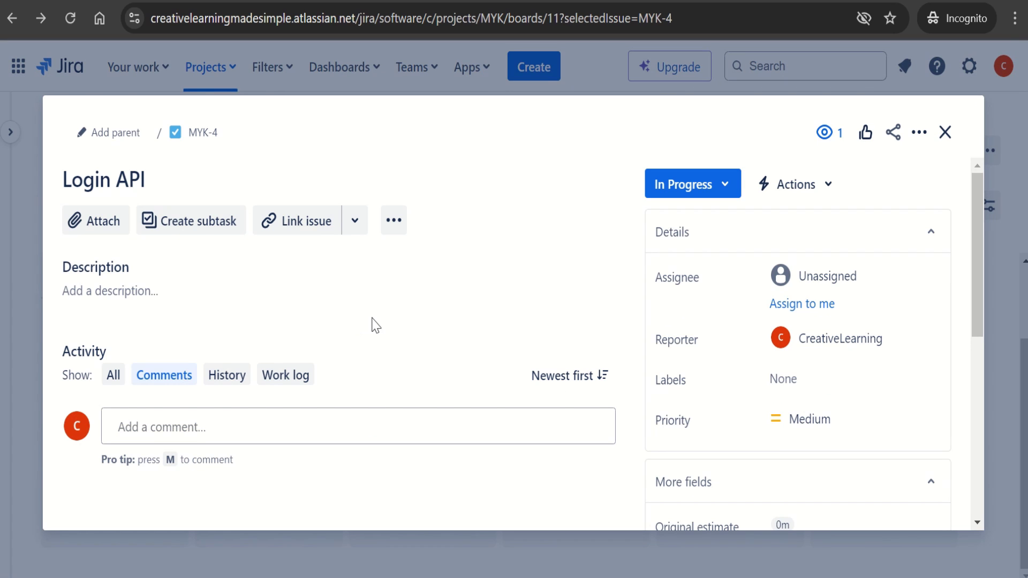
click(857, 276)
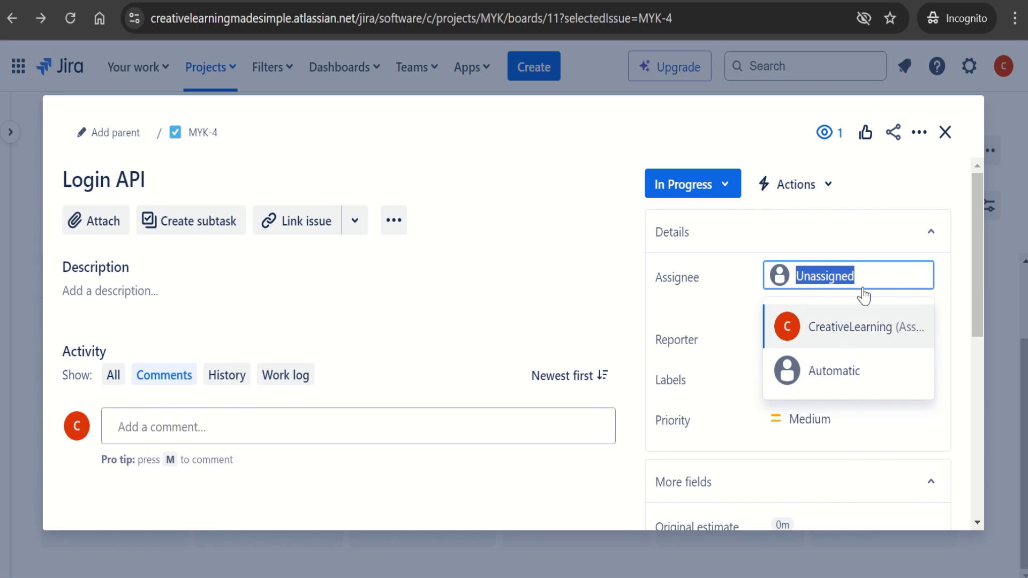
text(aneel)
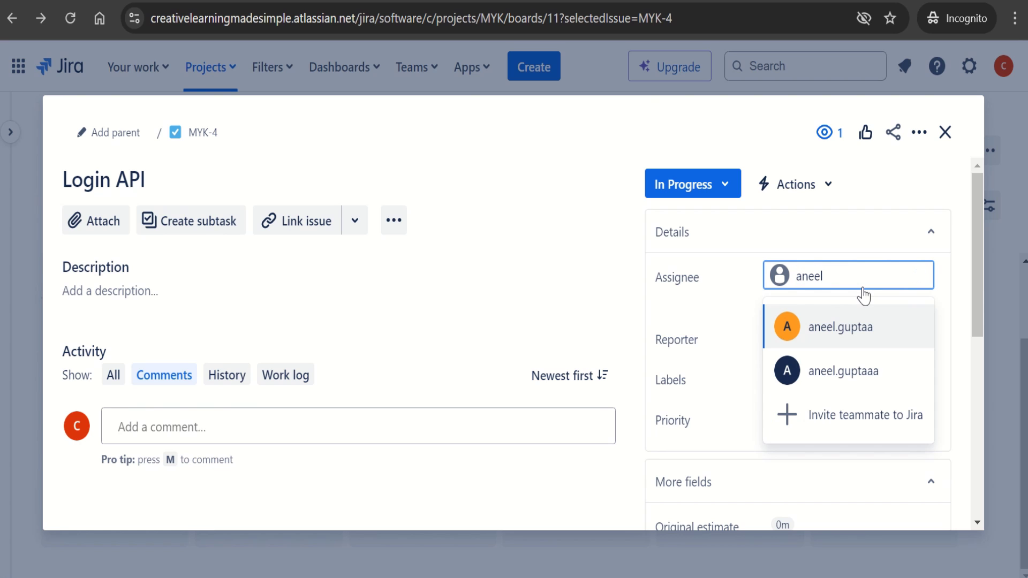
click(861, 327)
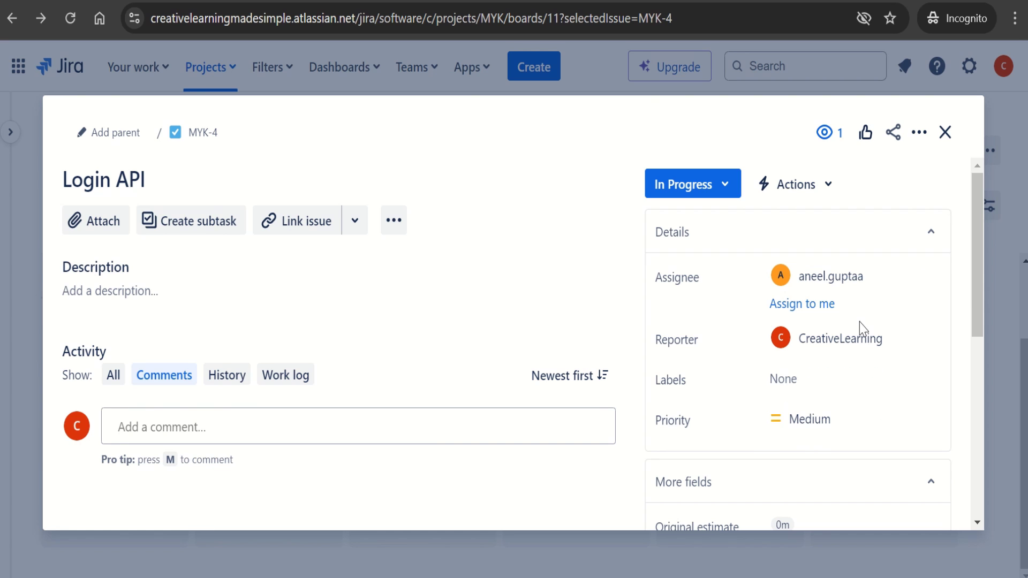
click(945, 132)
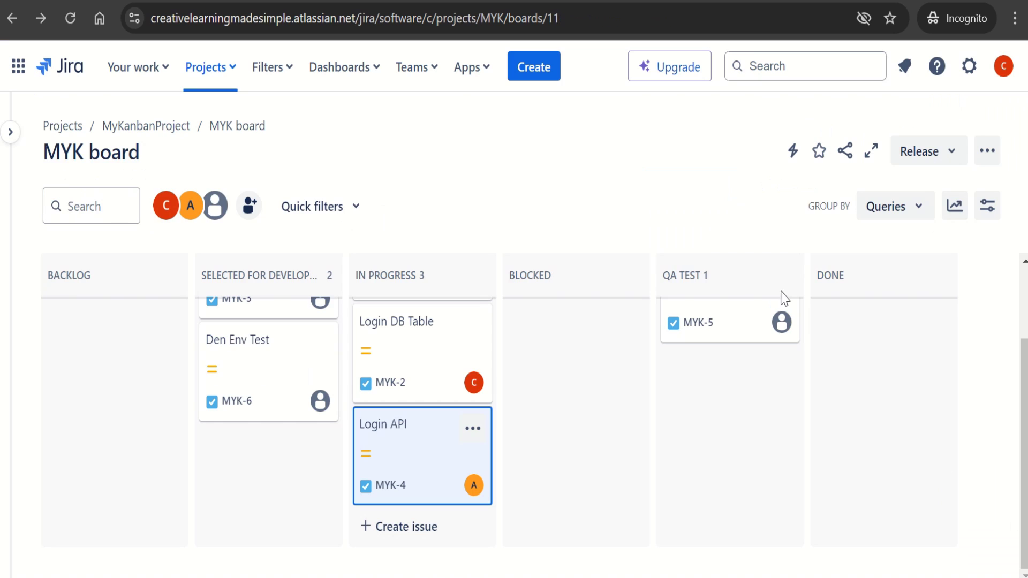
click(322, 403)
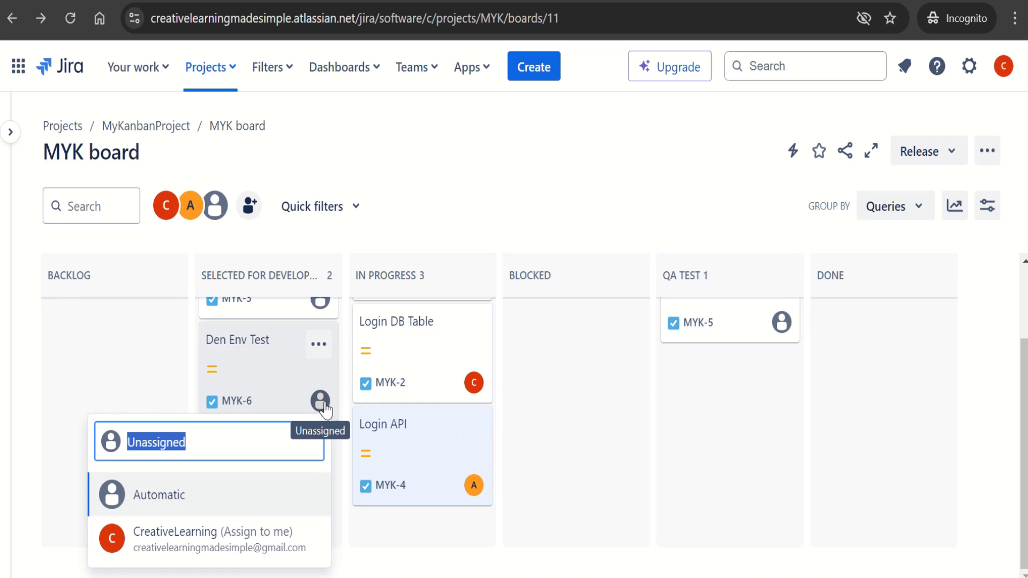
click(118, 574)
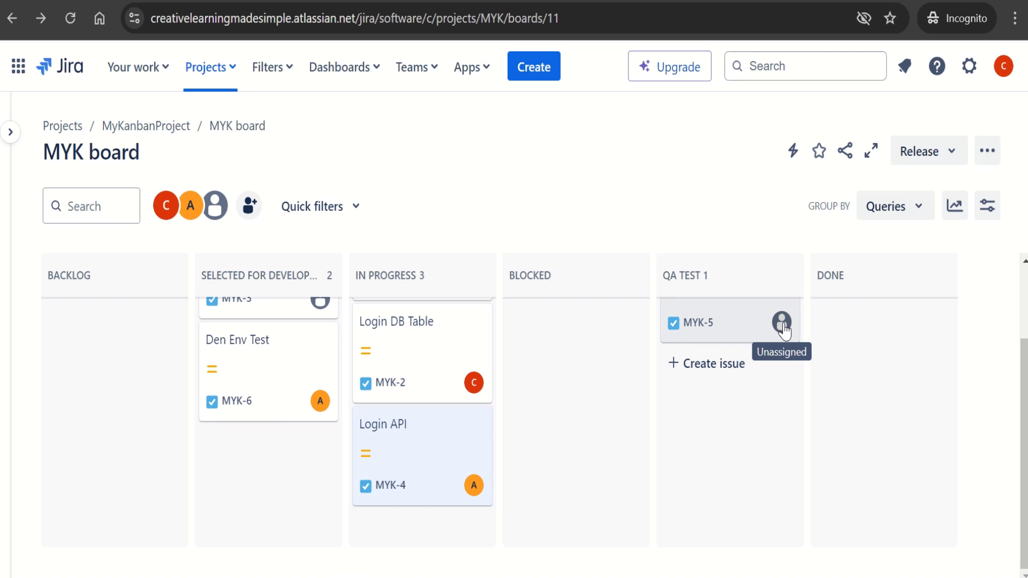
Filter the board by CreativeLearning's issues and by the other assignee's issues, and clear the filters
click(166, 205)
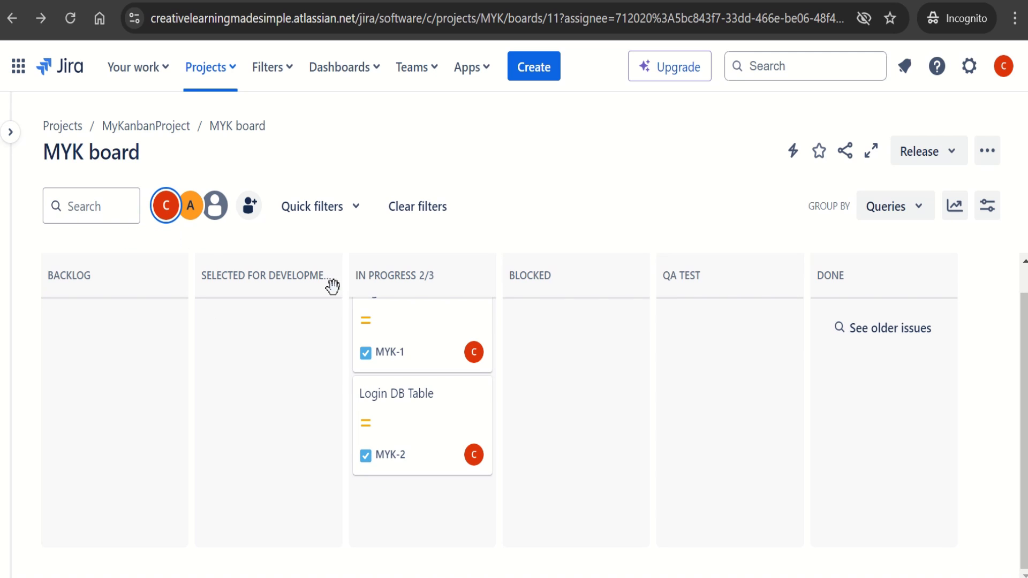
click(165, 207)
click(191, 209)
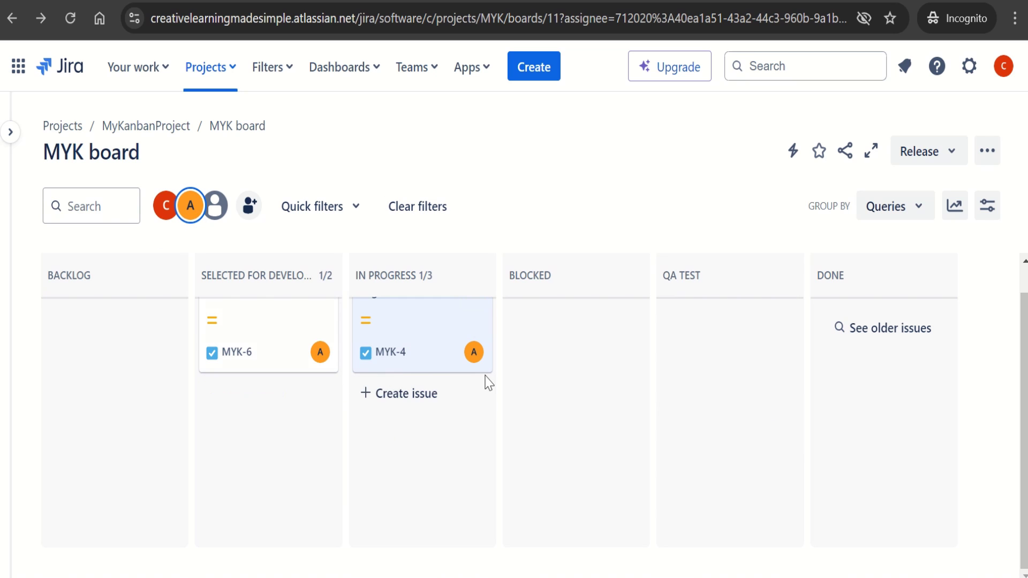
scroll(1025, 361, up, 2)
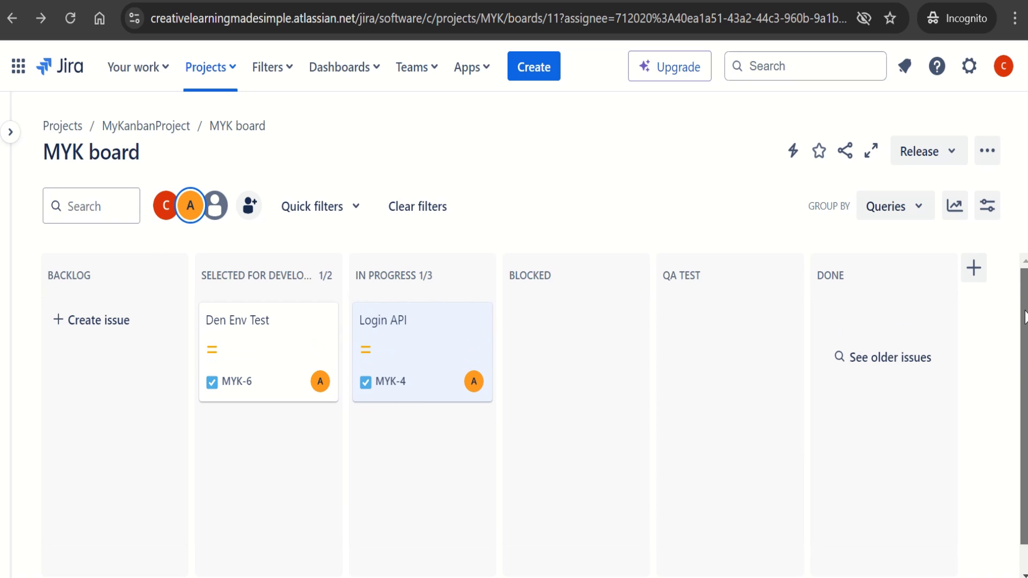
click(420, 209)
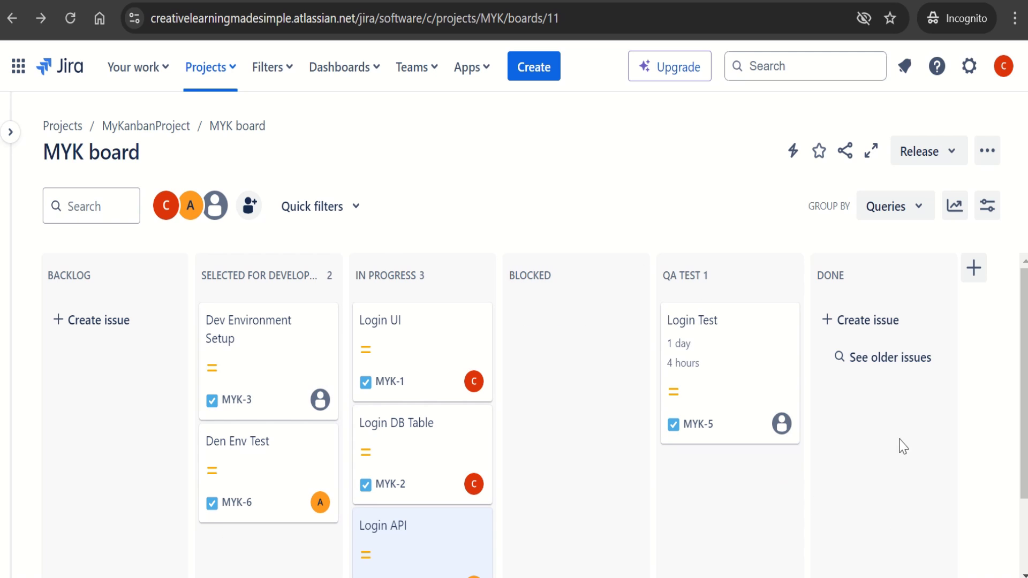
Review the board grouped by Assignee with the CreativeLearning group collapsed, and set the grouping to None
click(920, 216)
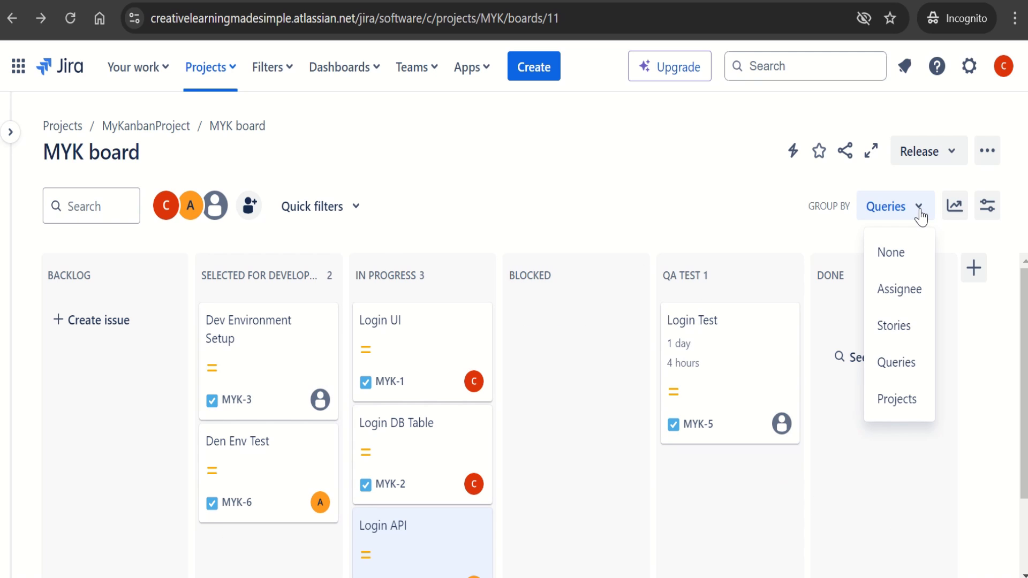
click(907, 294)
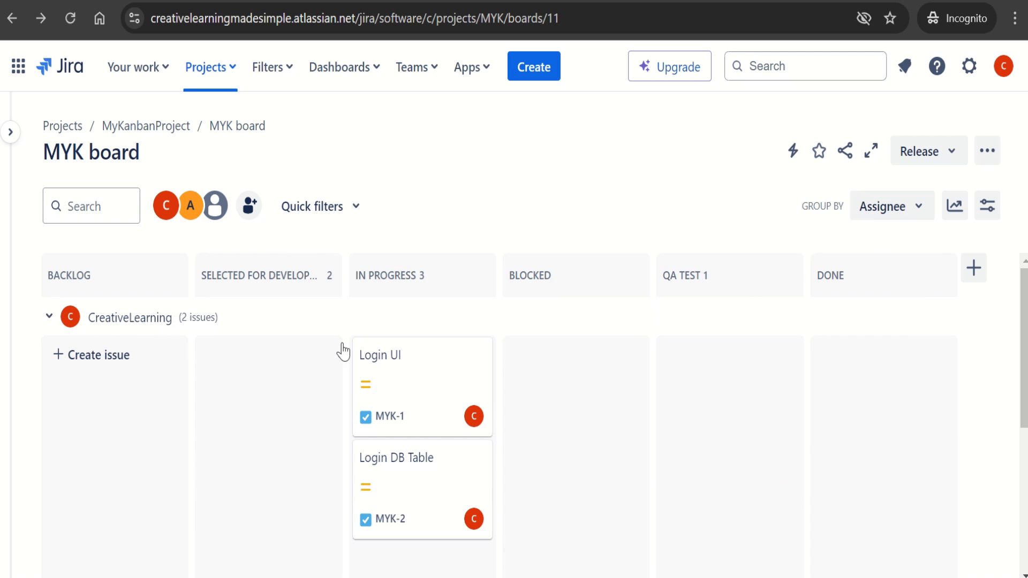
click(50, 318)
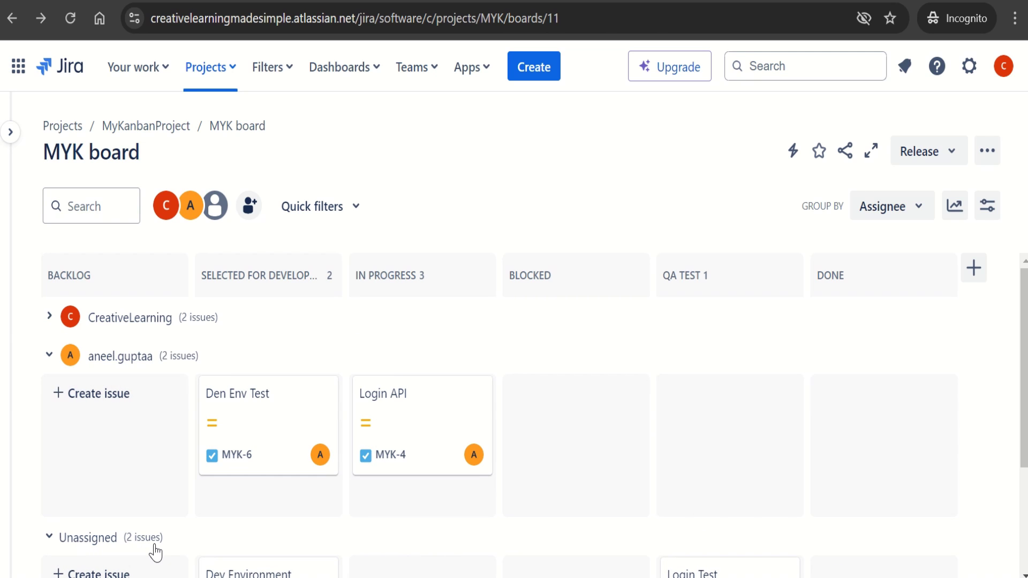
click(899, 215)
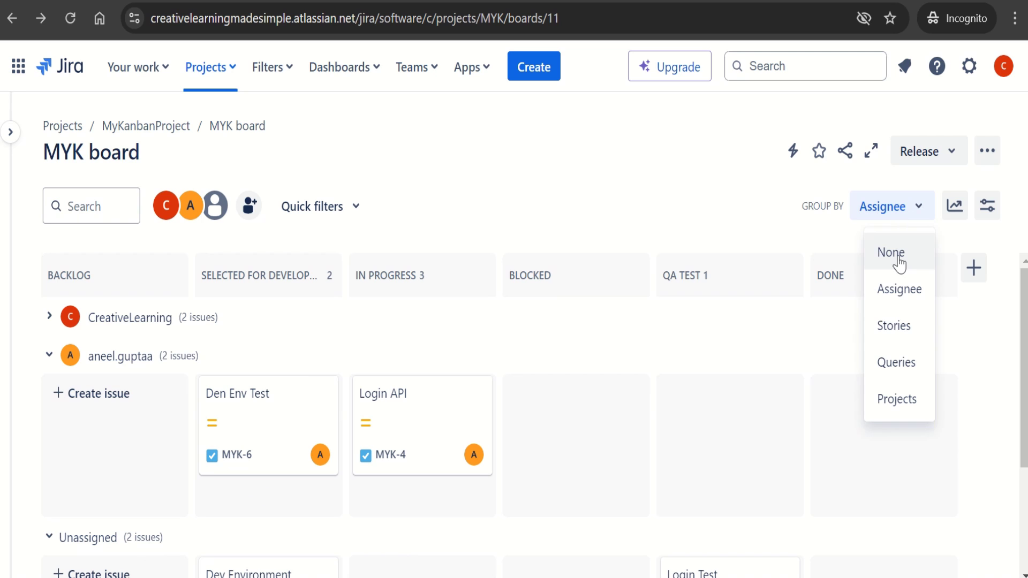
click(890, 253)
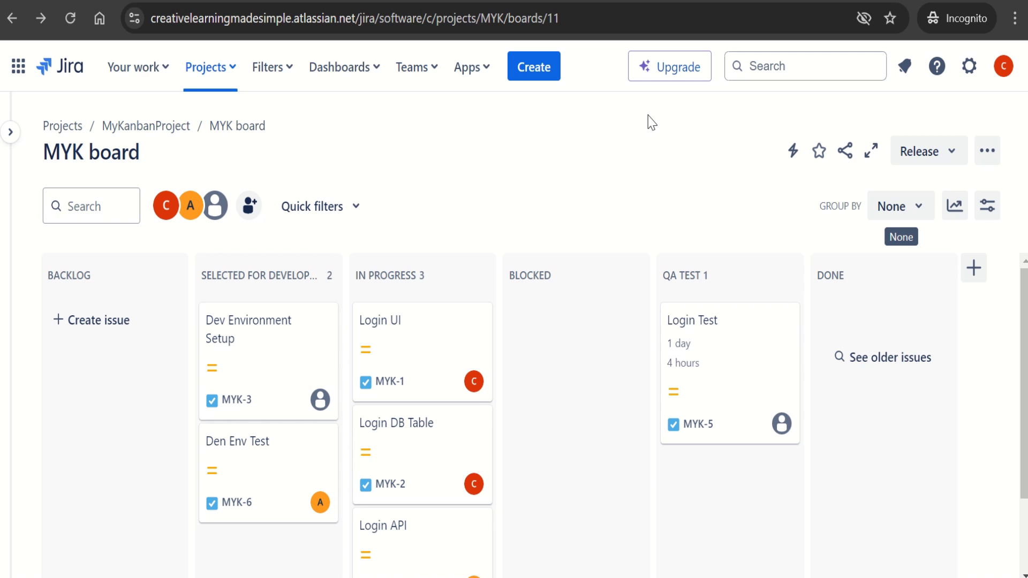
Rename the Blocked column as Impediments
click(545, 281)
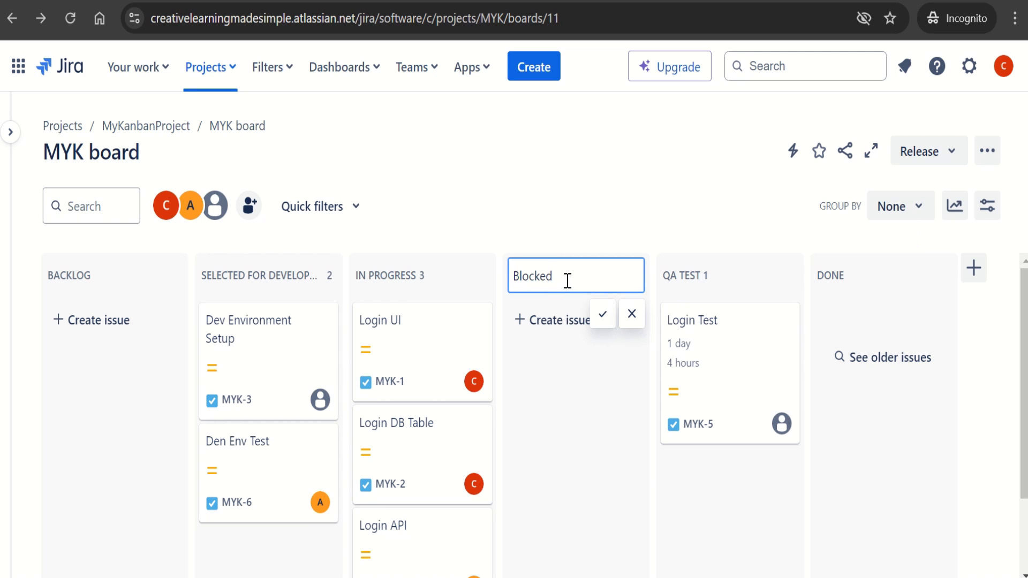
double_click(540, 277)
text(Im)
click(601, 317)
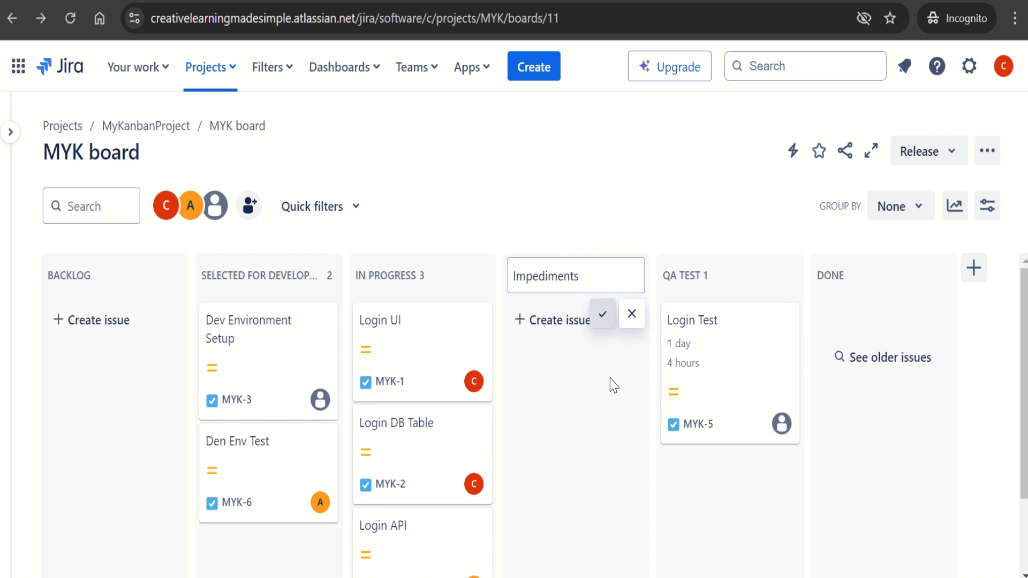